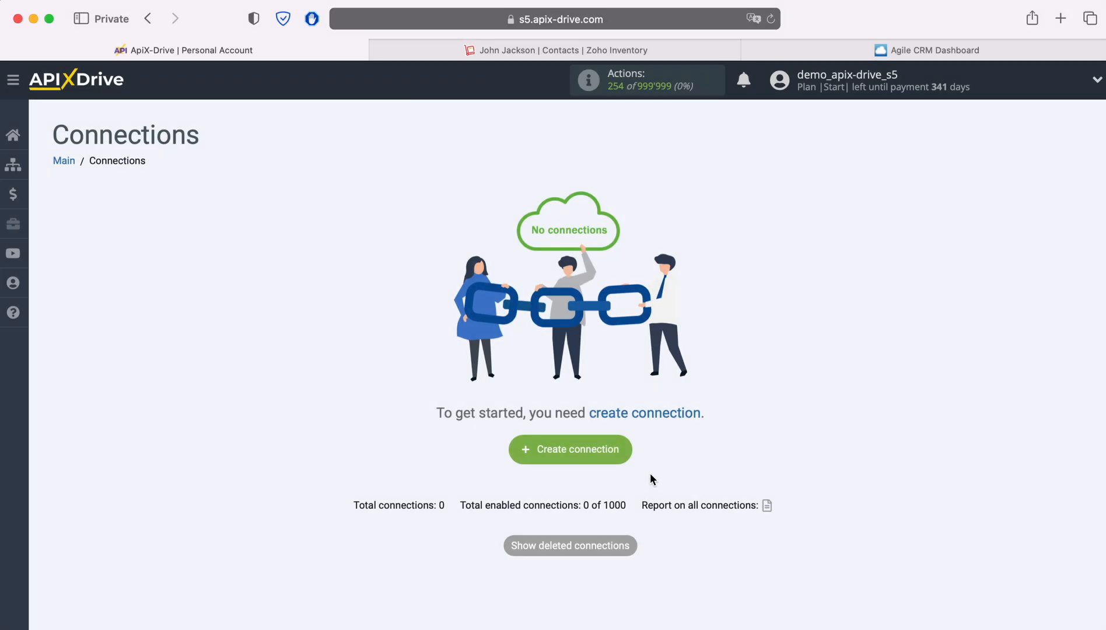
# Create a new connection with ZOHO Inventory as the data source system.
pyautogui.click(626, 447)
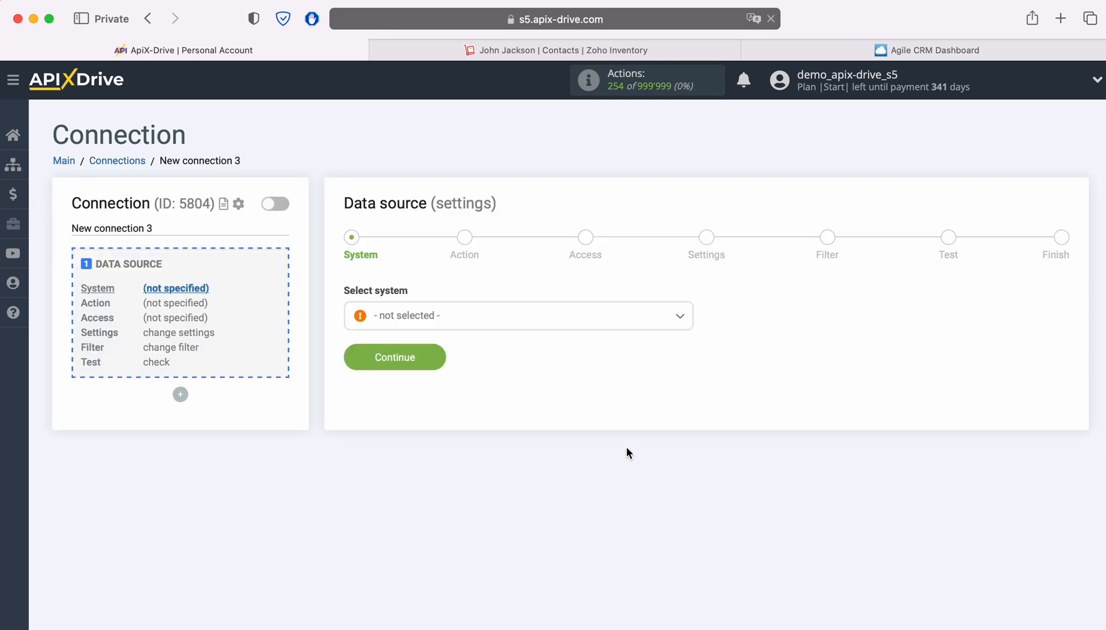
pyautogui.click(489, 325)
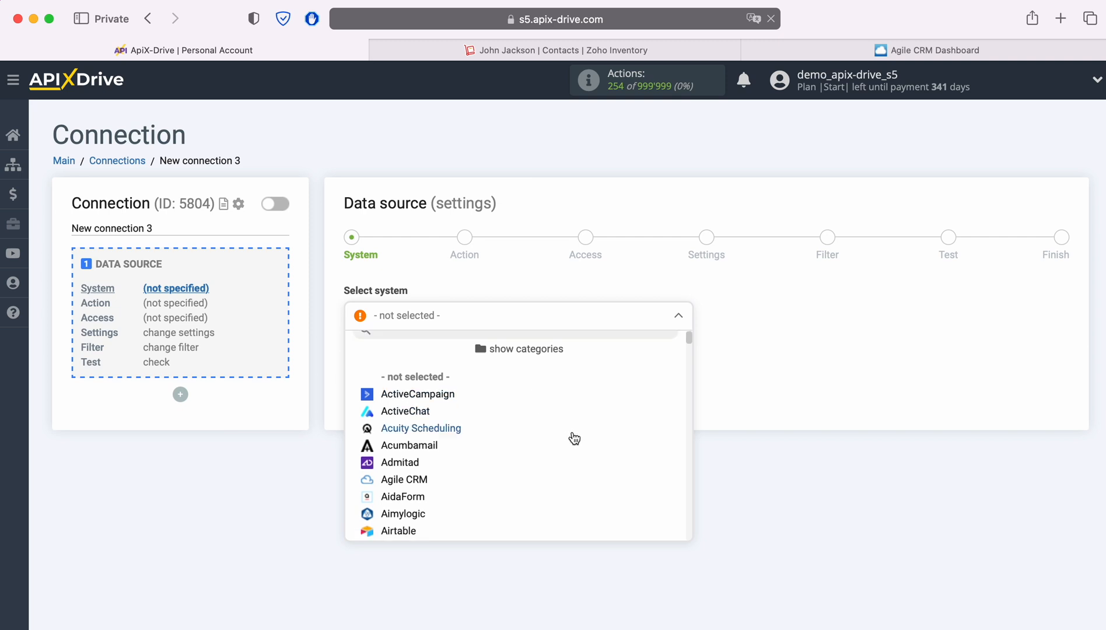
pyautogui.scroll(-5, 584, 444)
pyautogui.scroll(-15, 610, 457)
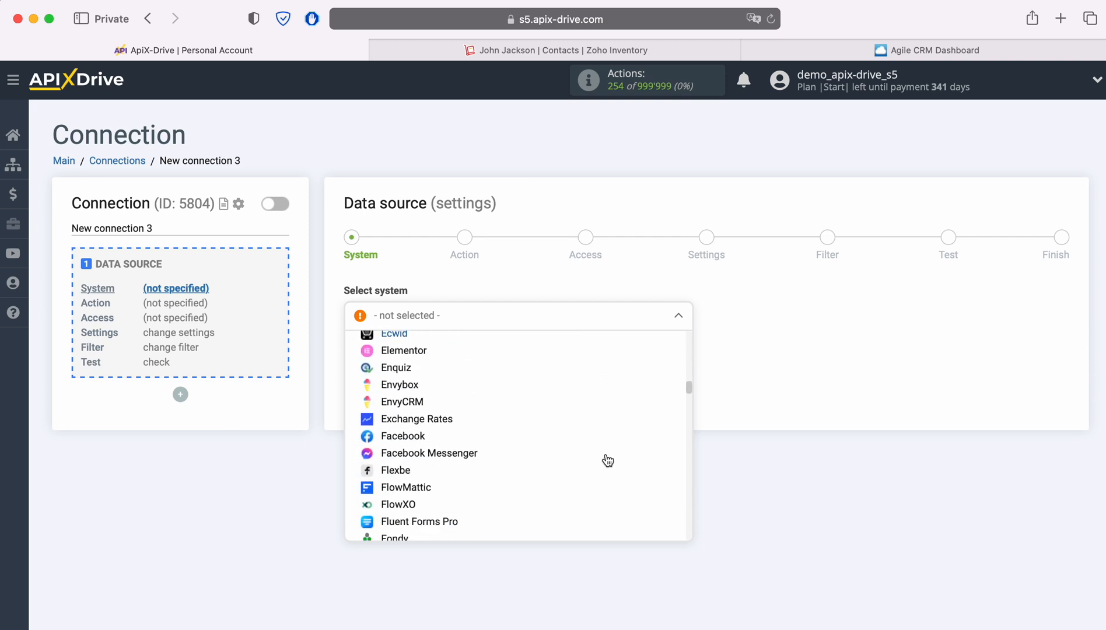
pyautogui.scroll(-15, 607, 461)
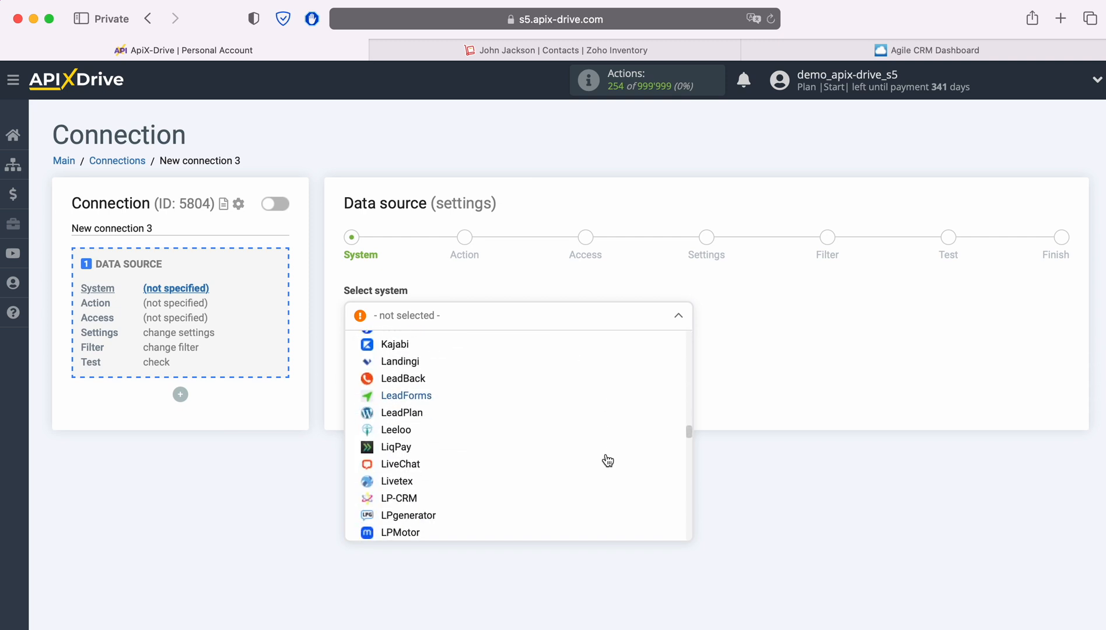
pyautogui.scroll(-15, 608, 461)
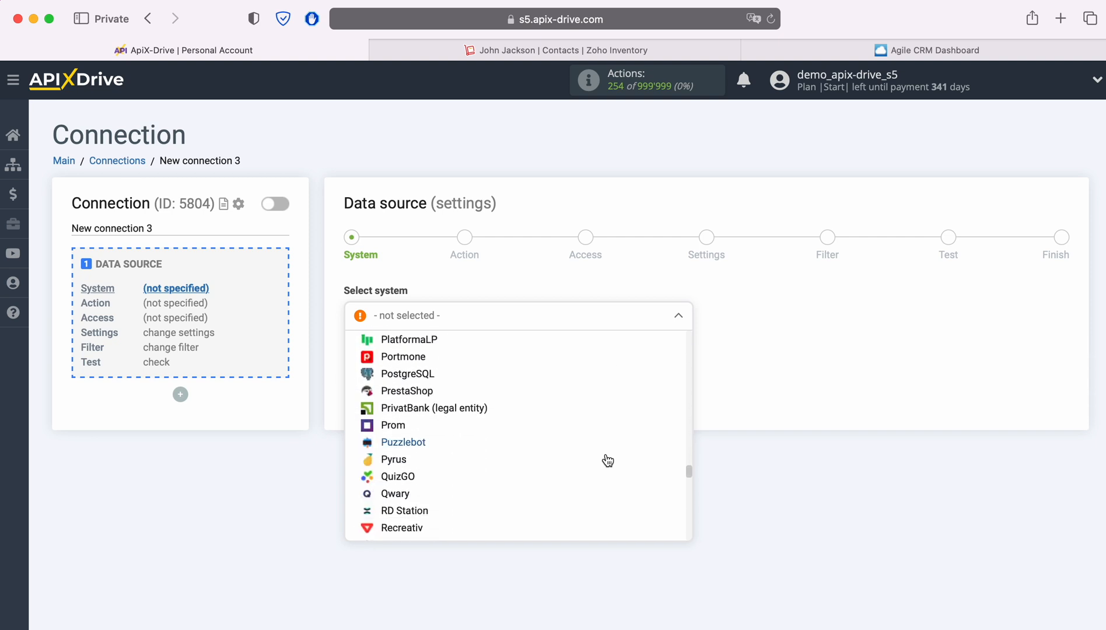
pyautogui.scroll(-15, 607, 461)
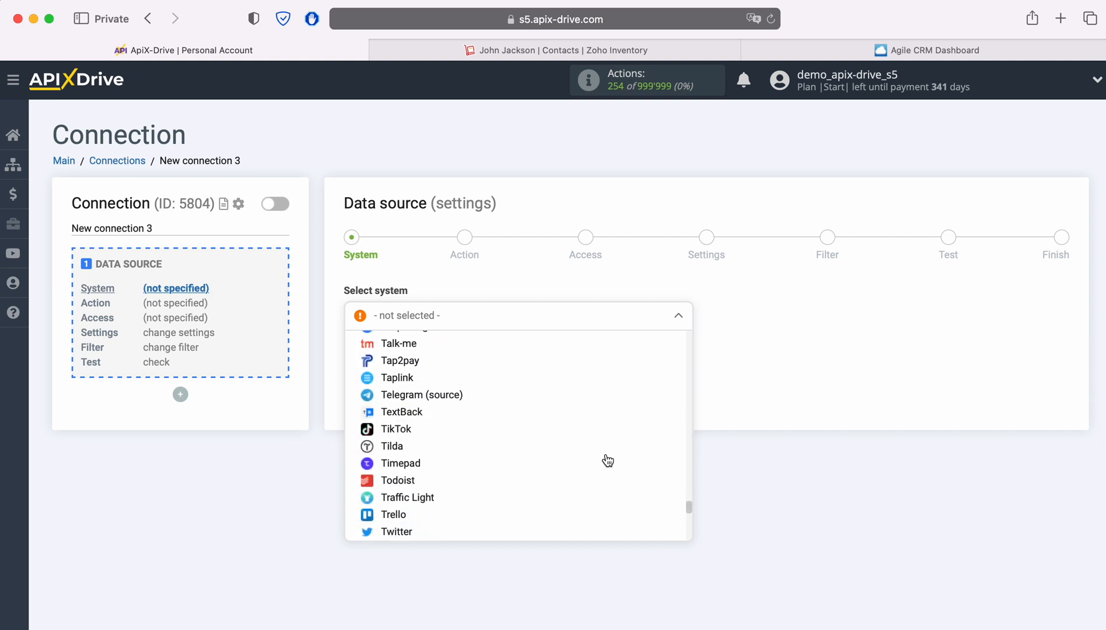
pyautogui.scroll(-15, 608, 461)
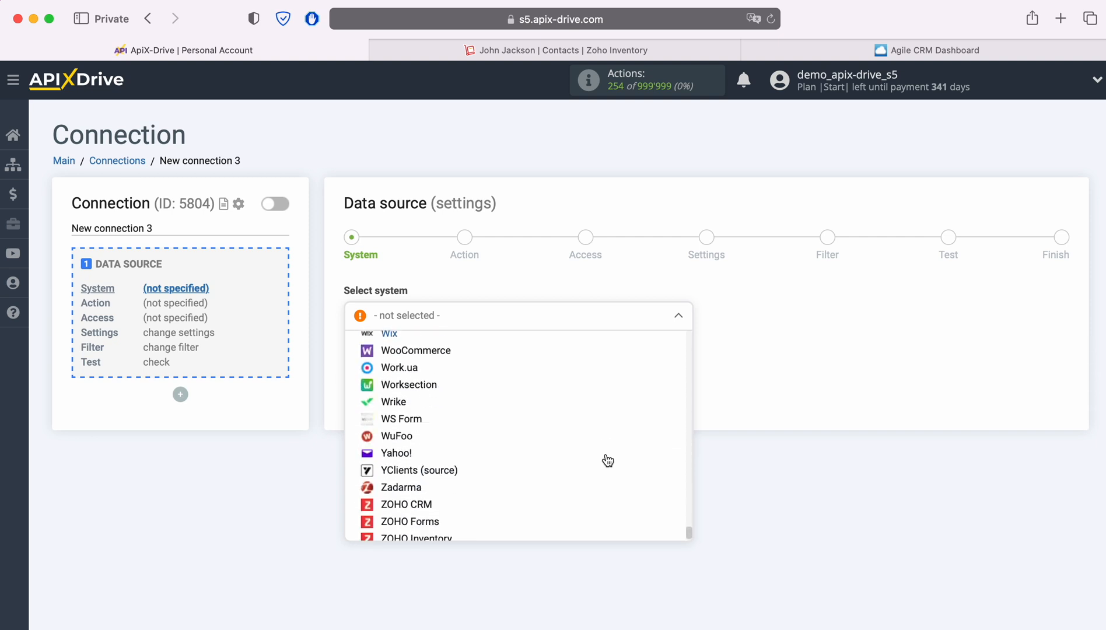
pyautogui.click(444, 508)
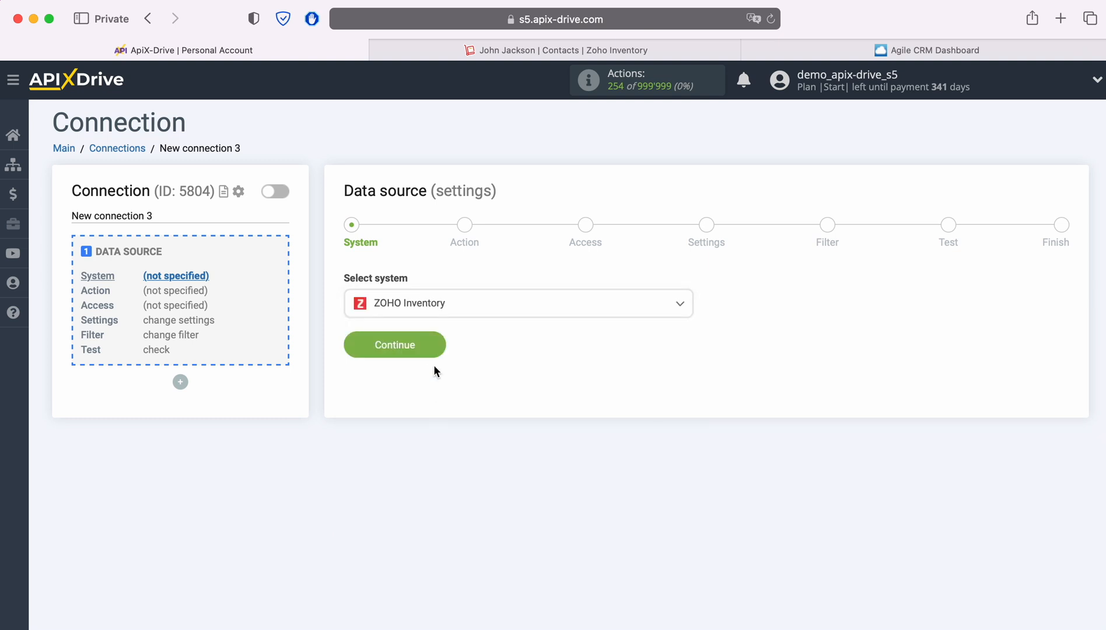
pyautogui.click(433, 348)
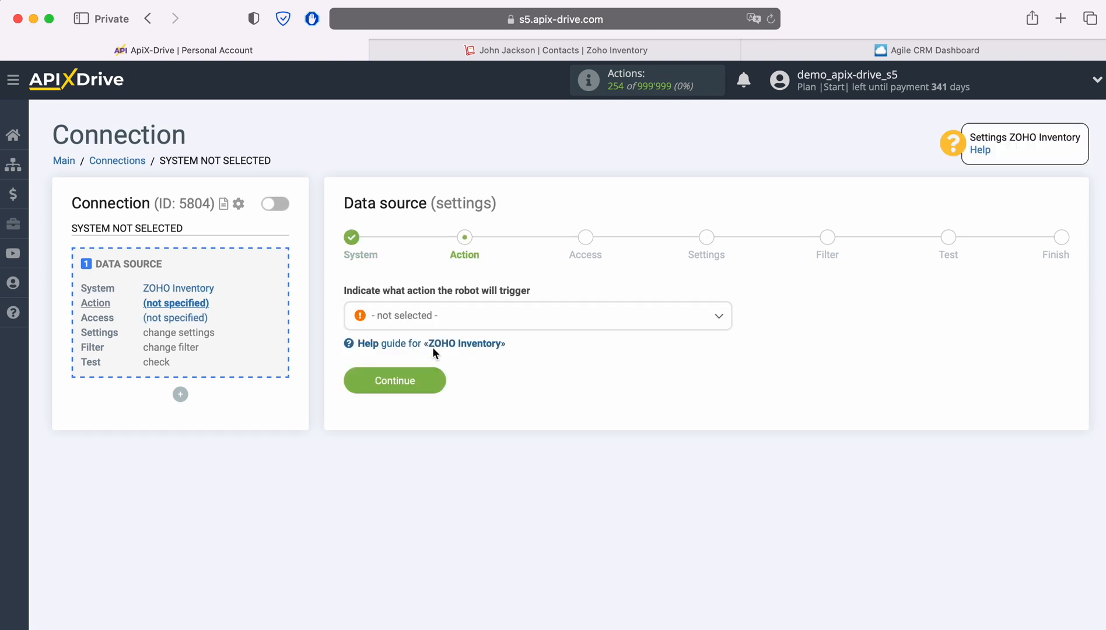
# Set the source action to Get CONTACTS (new) and begin connecting the Zoho Inventory account.
pyautogui.click(600, 324)
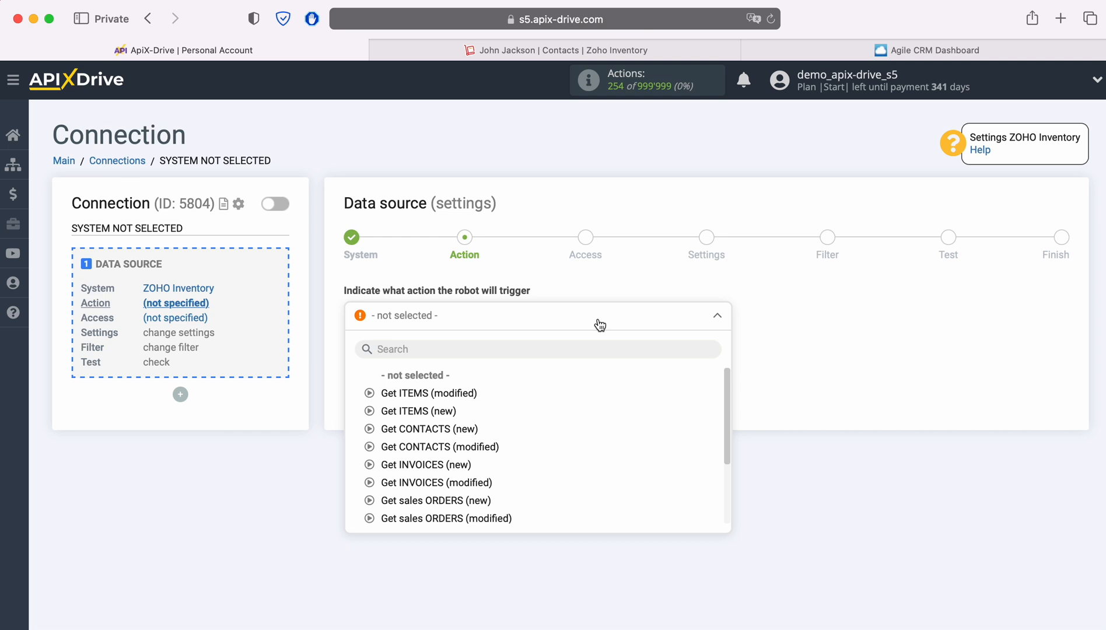
pyautogui.click(450, 429)
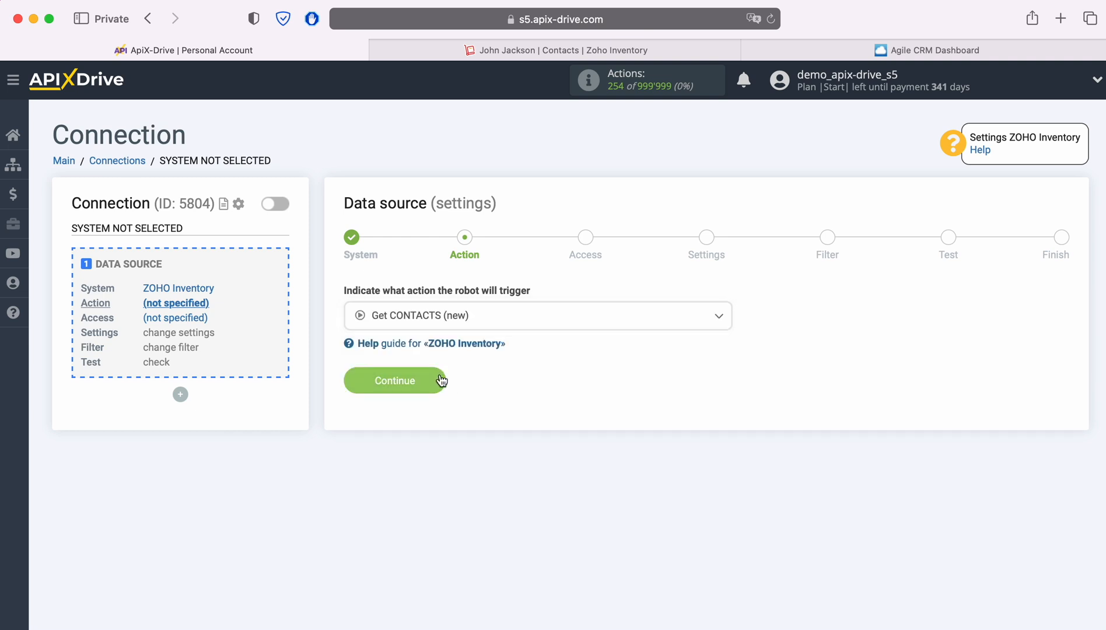
pyautogui.click(442, 381)
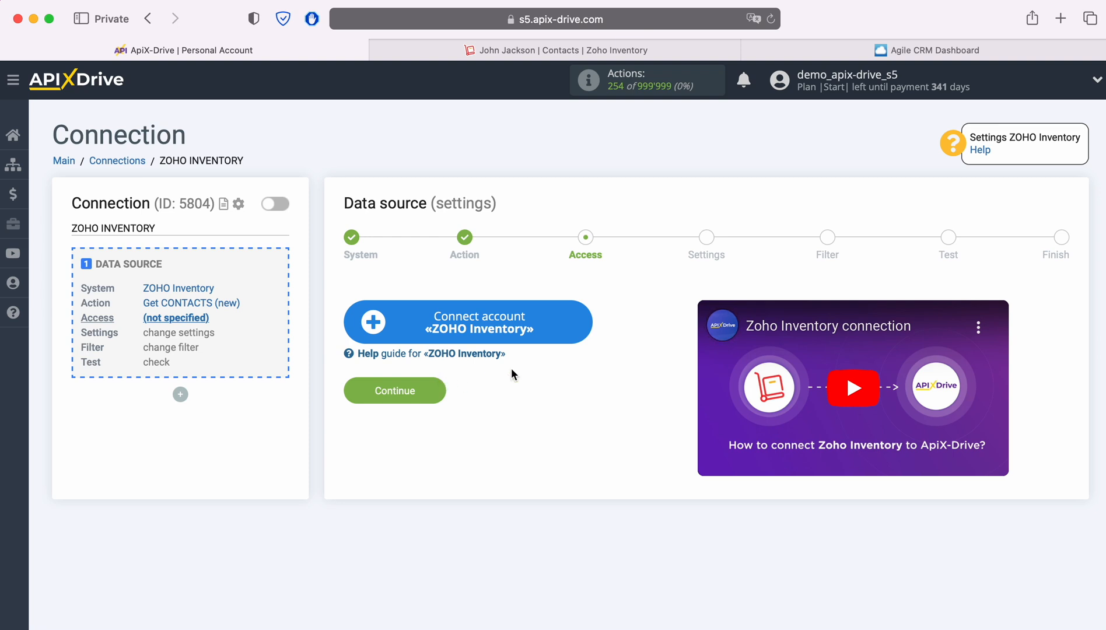
pyautogui.click(587, 322)
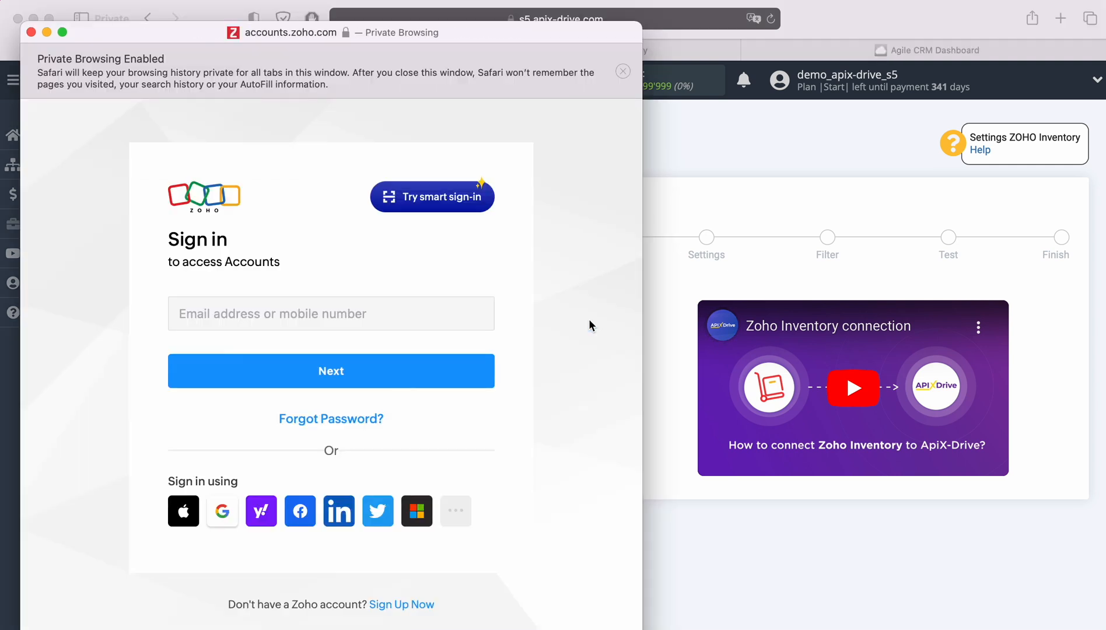
# Sign in to Zoho with the account e-mail and saved password, then accept ApiX Drive's Inventory access.
pyautogui.click(403, 315)
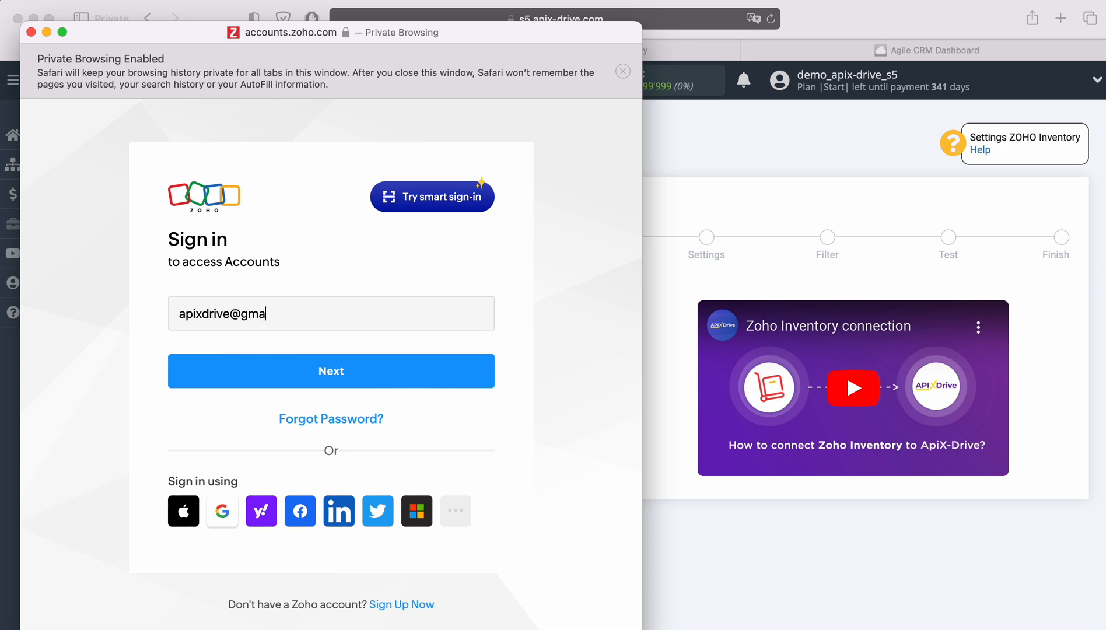
pyautogui.click(410, 378)
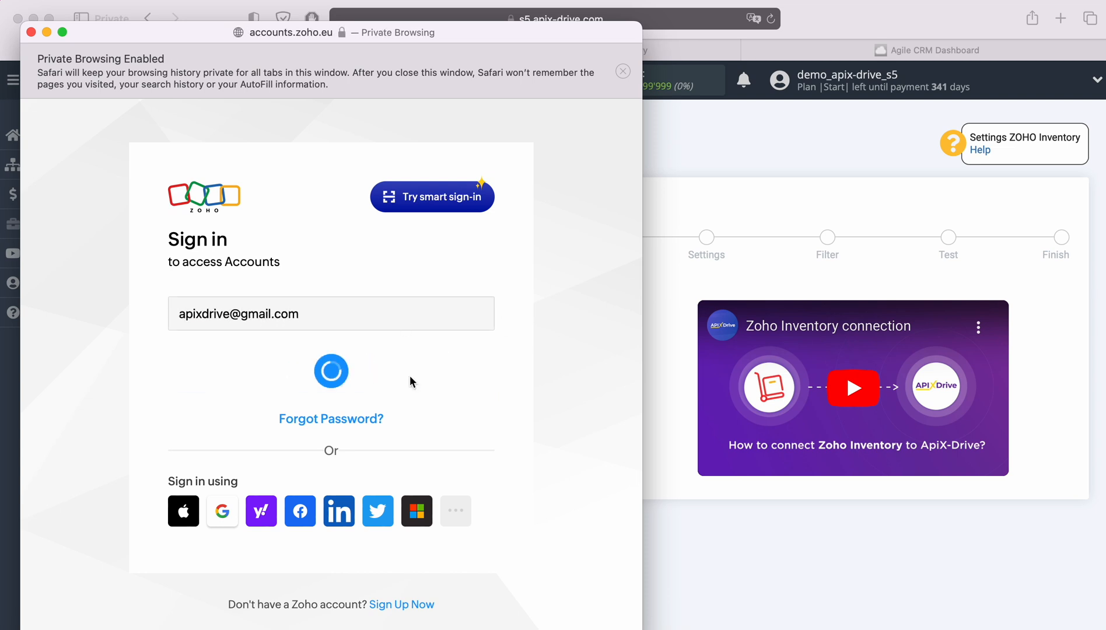
pyautogui.click(301, 451)
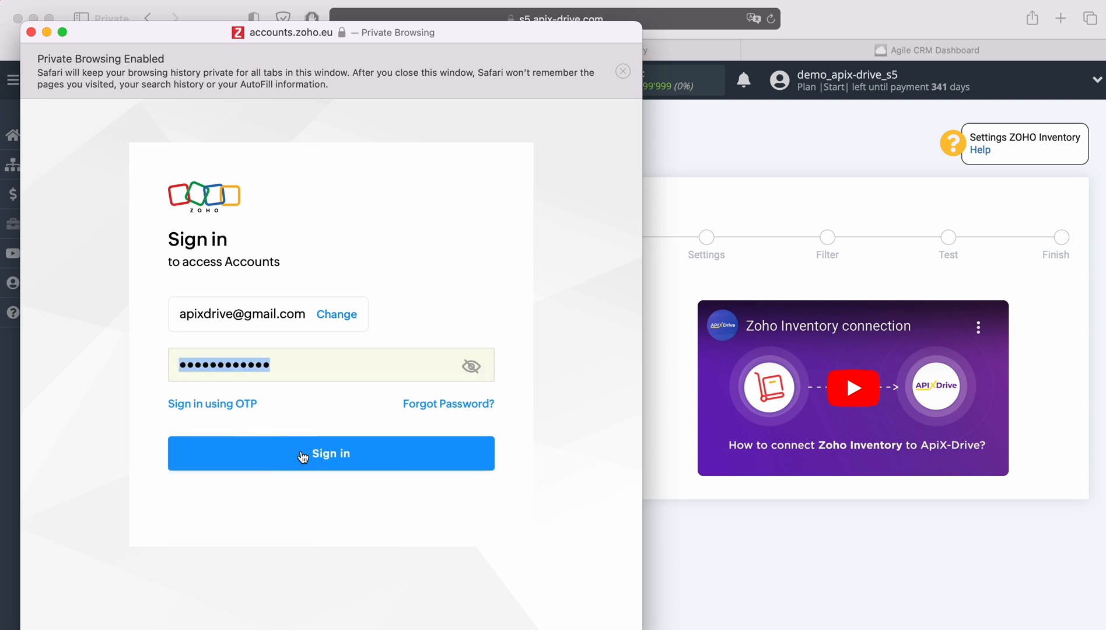
pyautogui.click(395, 454)
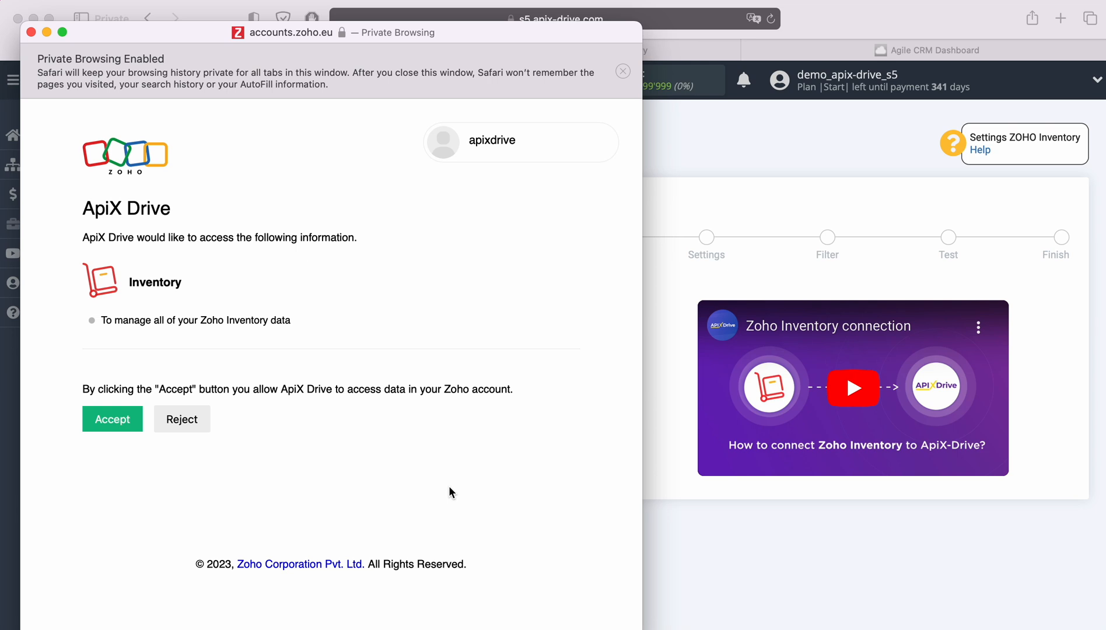
pyautogui.click(125, 422)
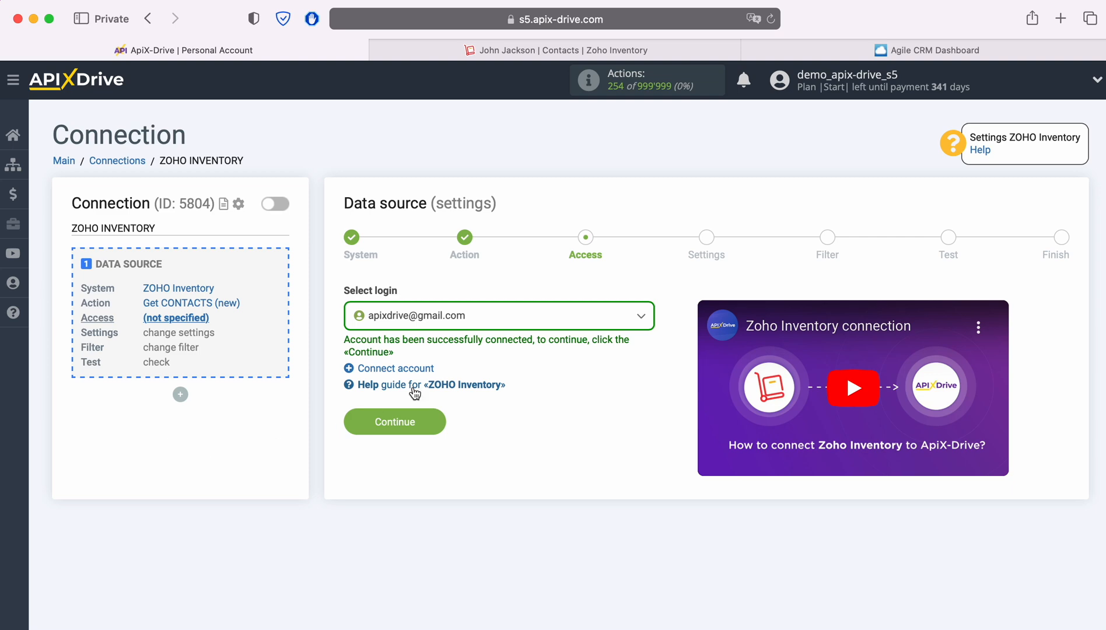
# Select the newly connected Zoho login and keep the default source settings.
pyautogui.click(547, 320)
pyautogui.click(470, 411)
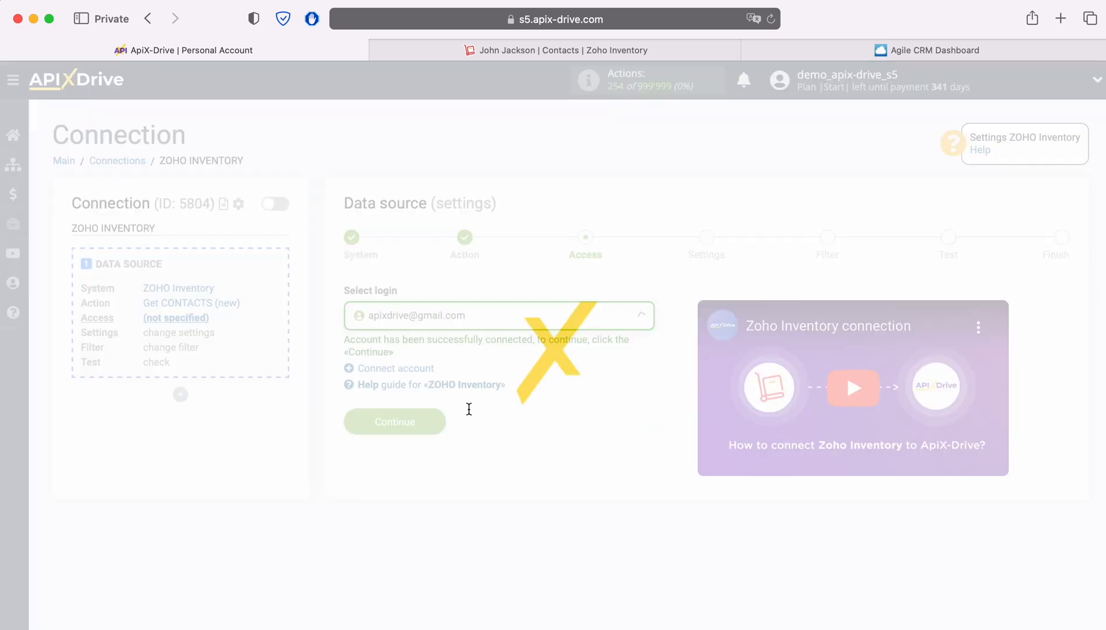
pyautogui.click(437, 421)
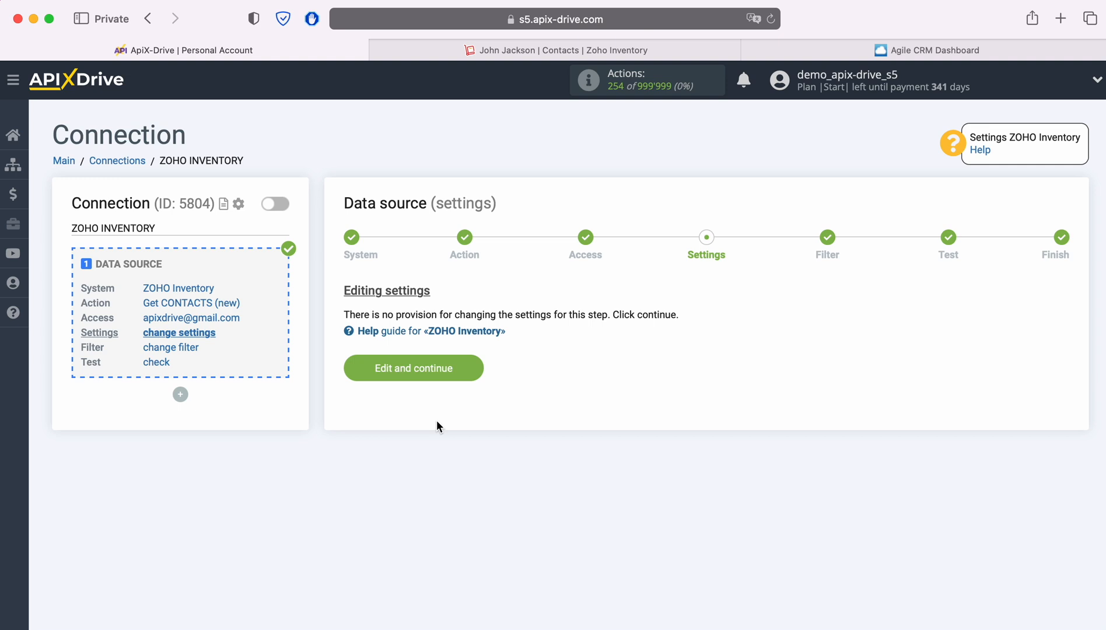
pyautogui.click(479, 369)
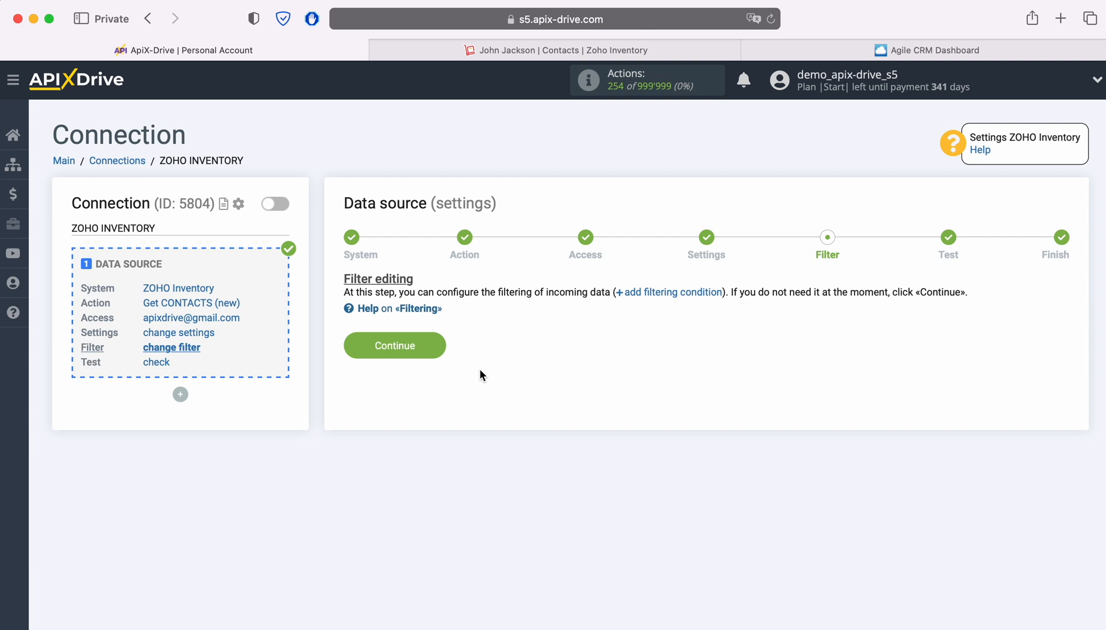
# Skip filtering, review the loaded test contact, and finish the Zoho Inventory source.
pyautogui.click(439, 345)
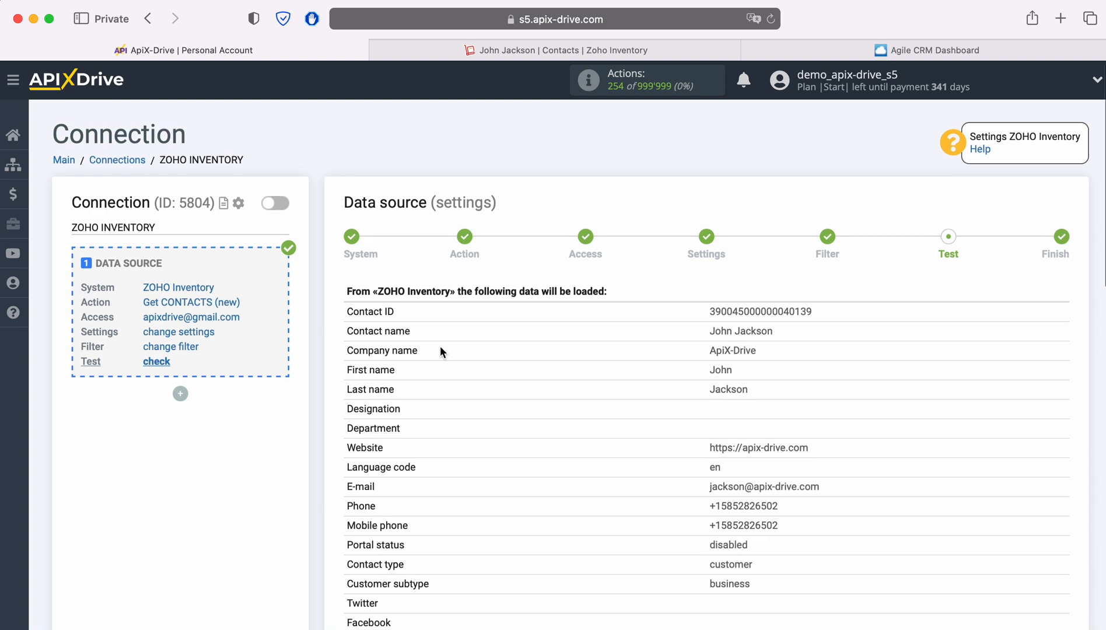
pyautogui.scroll(-4, 440, 345)
pyautogui.scroll(-6, 441, 349)
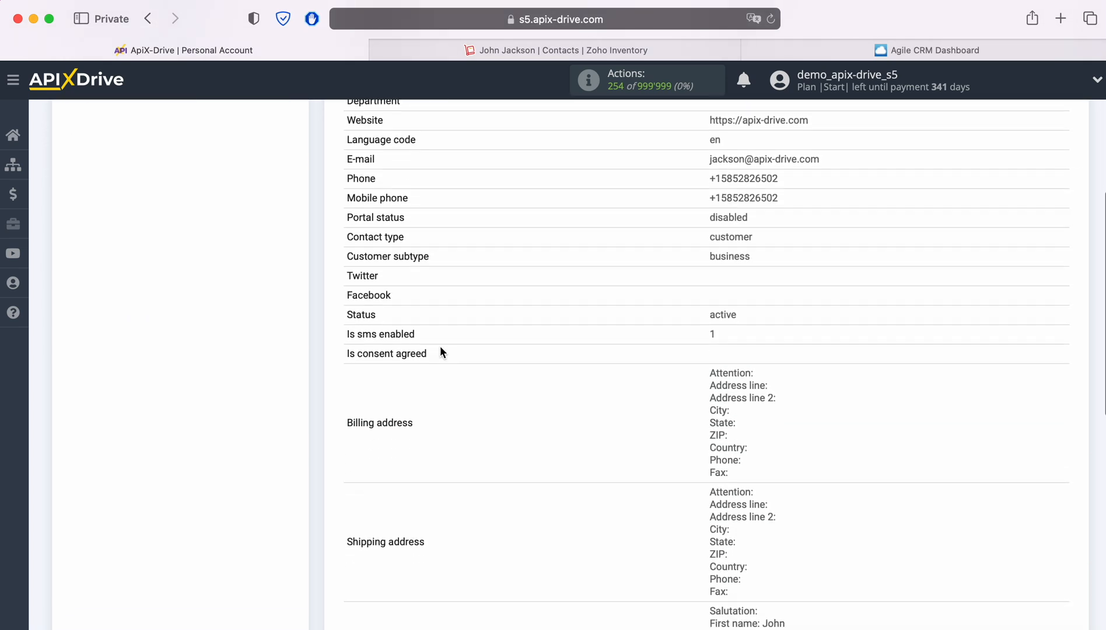
pyautogui.scroll(-1, 440, 352)
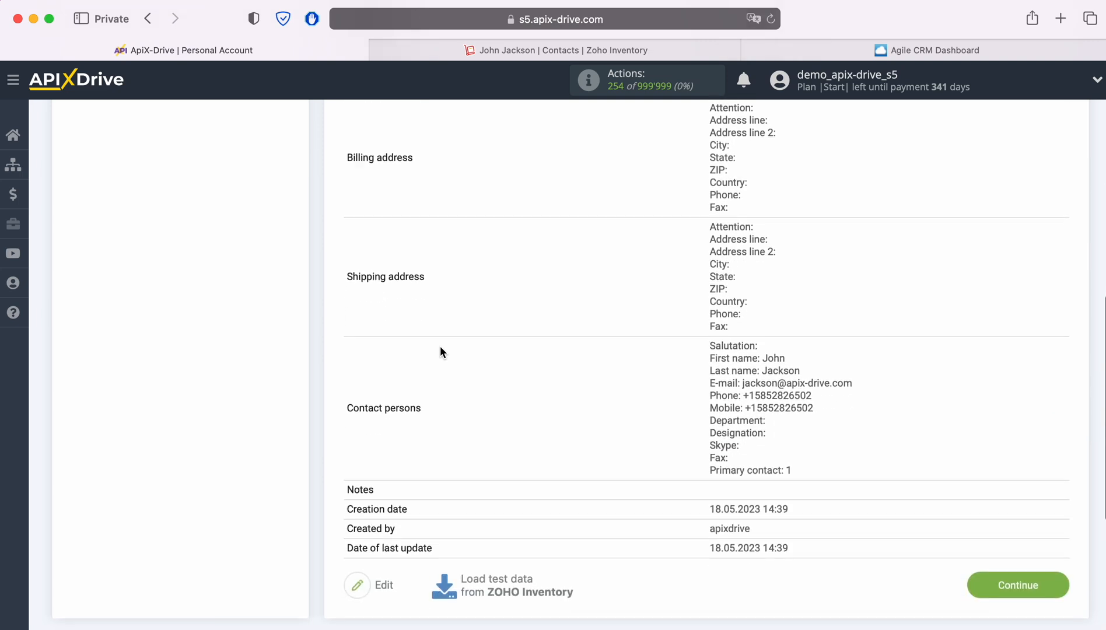
pyautogui.click(1055, 584)
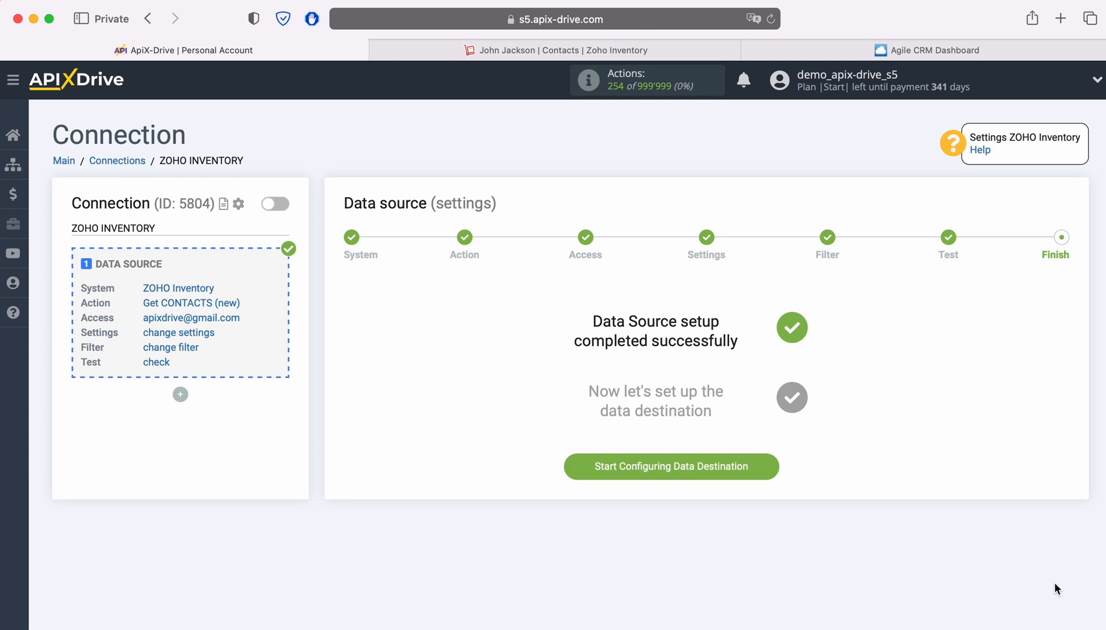
pyautogui.click(770, 469)
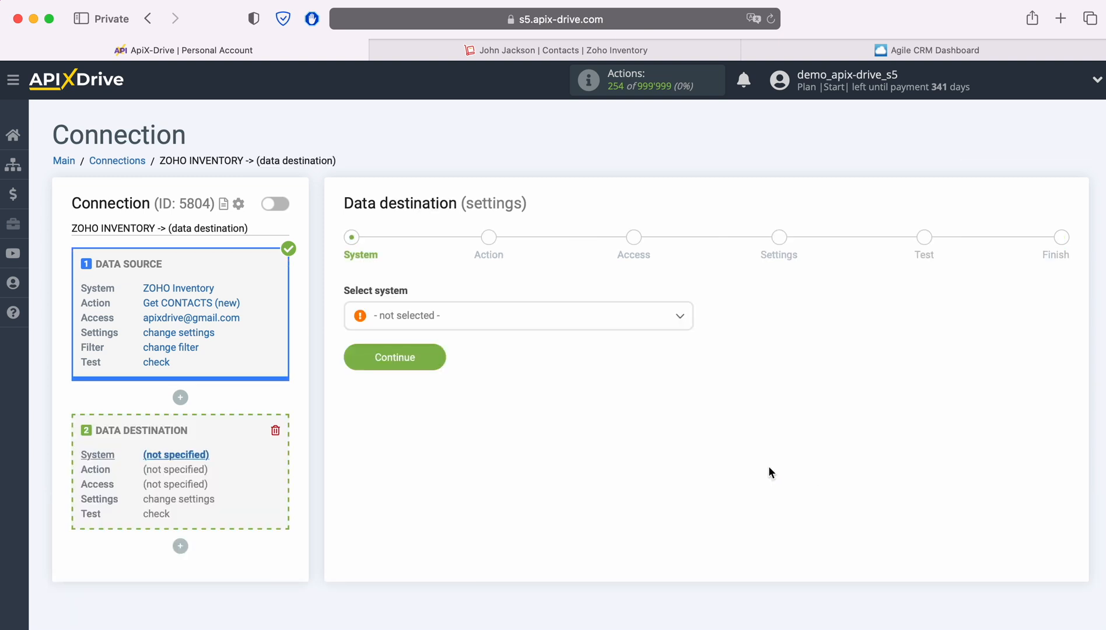
# Choose Agile CRM as the data destination system.
pyautogui.click(473, 321)
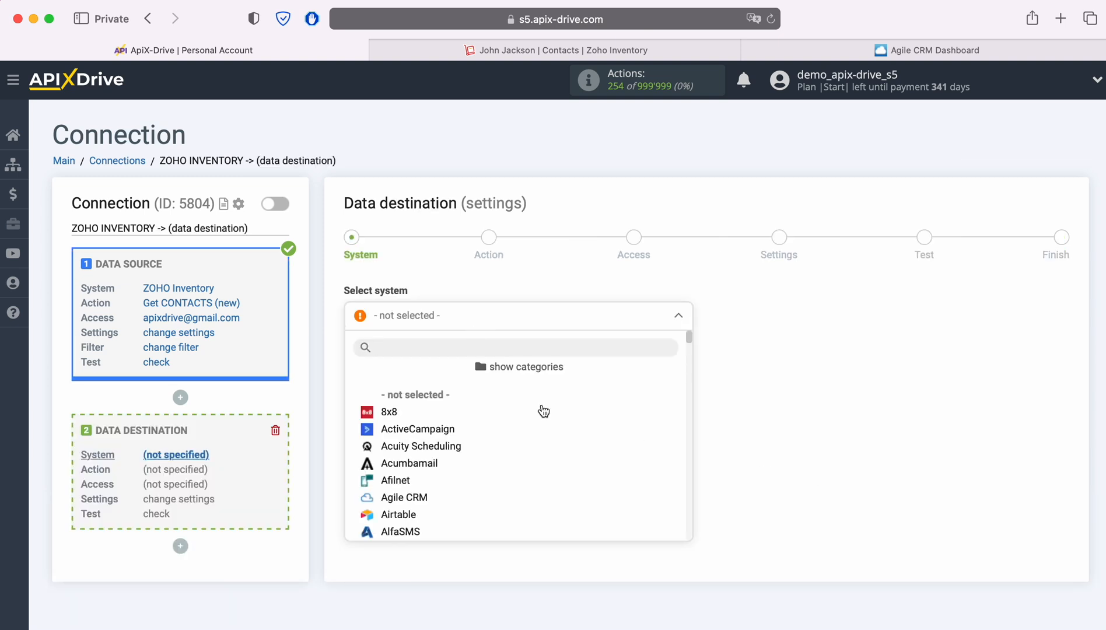
pyautogui.scroll(-1, 581, 425)
pyautogui.scroll(-2, 578, 425)
pyautogui.click(412, 376)
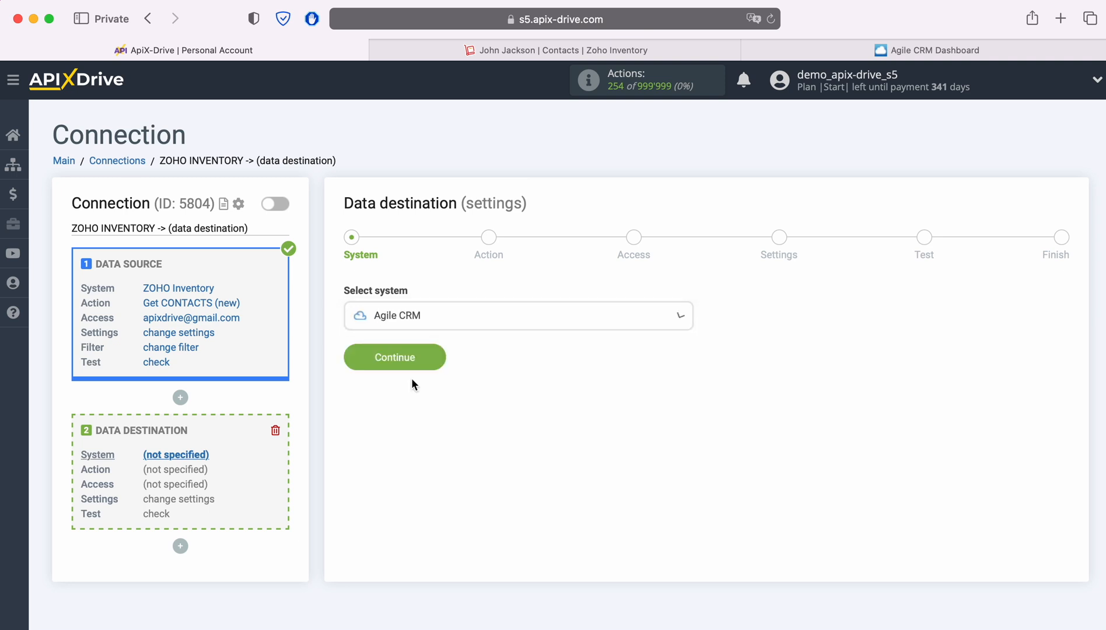
pyautogui.click(432, 362)
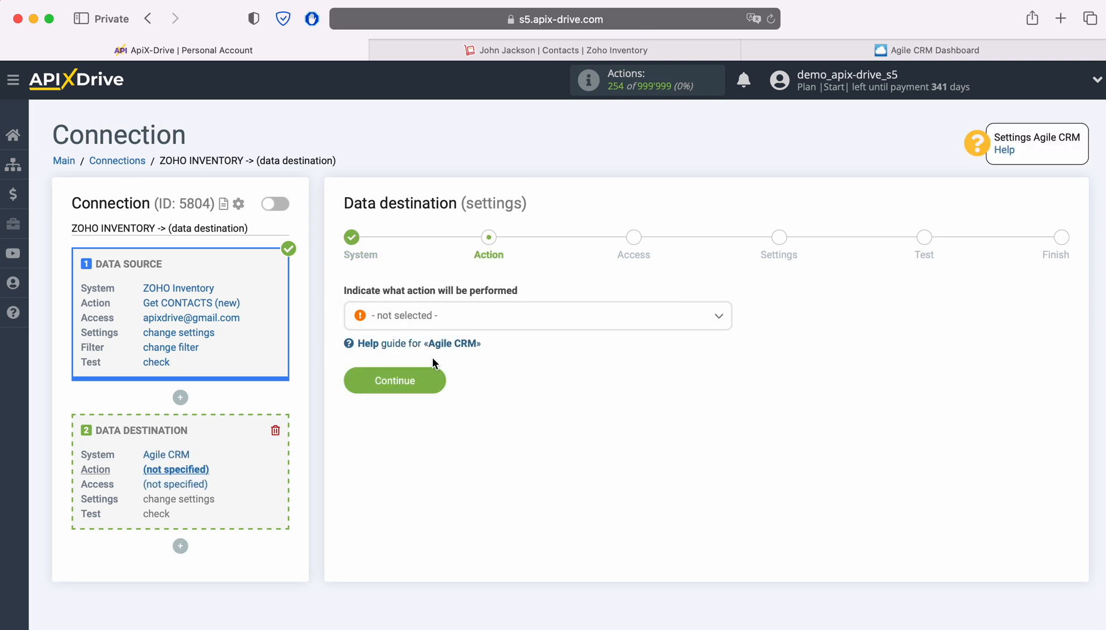
# Set the destination action to Create CONTACT and bring up the Agile CRM account connection form.
pyautogui.click(522, 324)
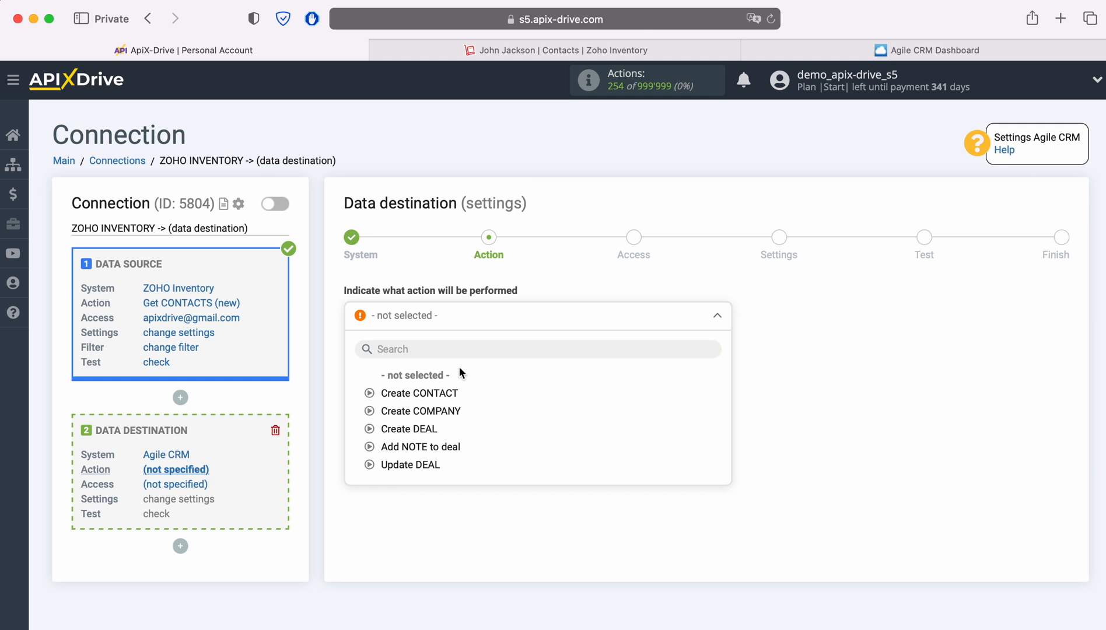
pyautogui.click(446, 392)
pyautogui.click(433, 384)
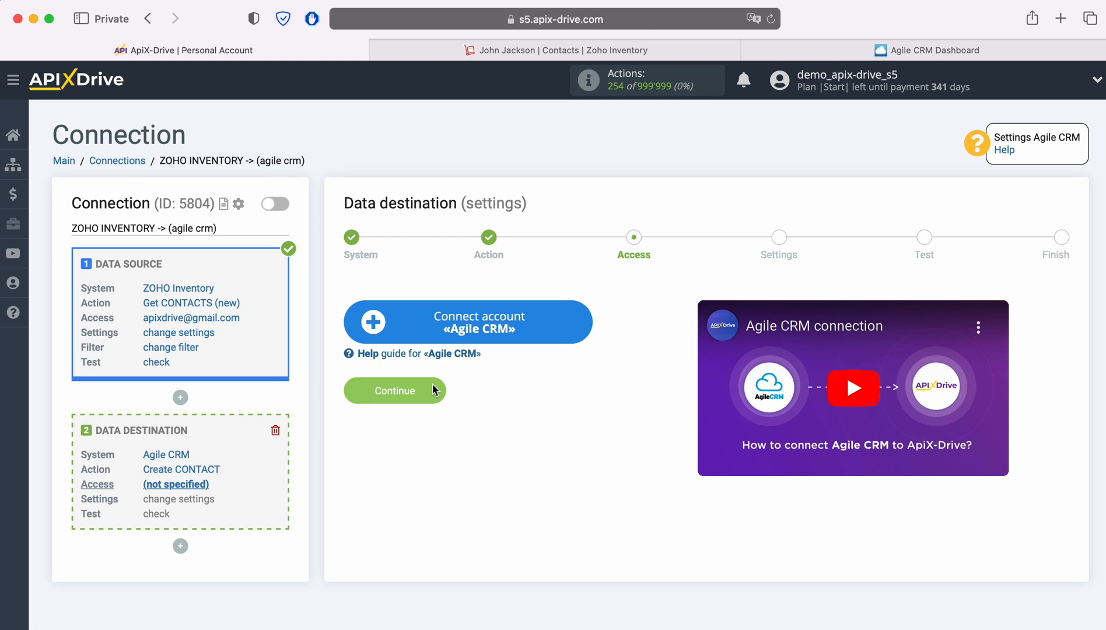
pyautogui.click(583, 317)
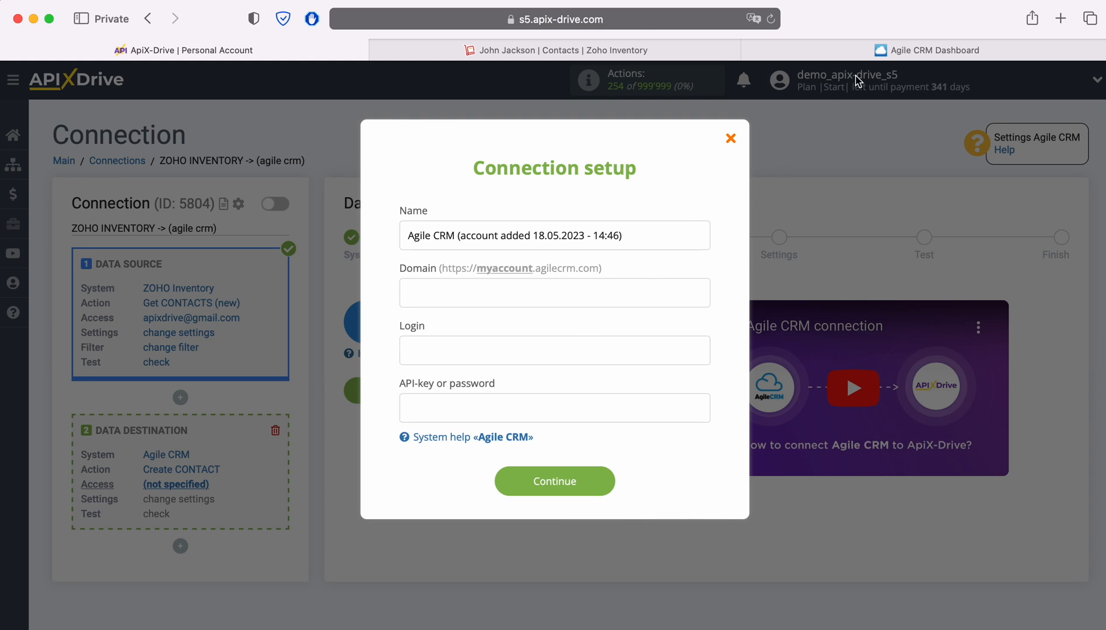
# Copy the apixdrivecom subdomain from the Agile CRM web address.
pyautogui.click(876, 51)
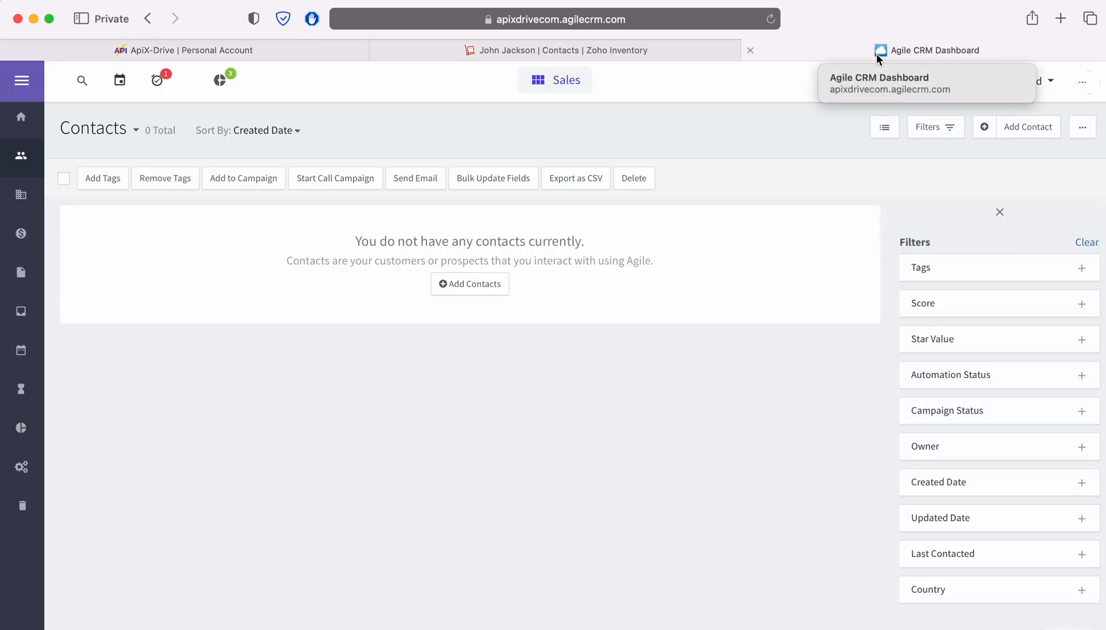
pyautogui.click(704, 19)
pyautogui.click(704, 19)
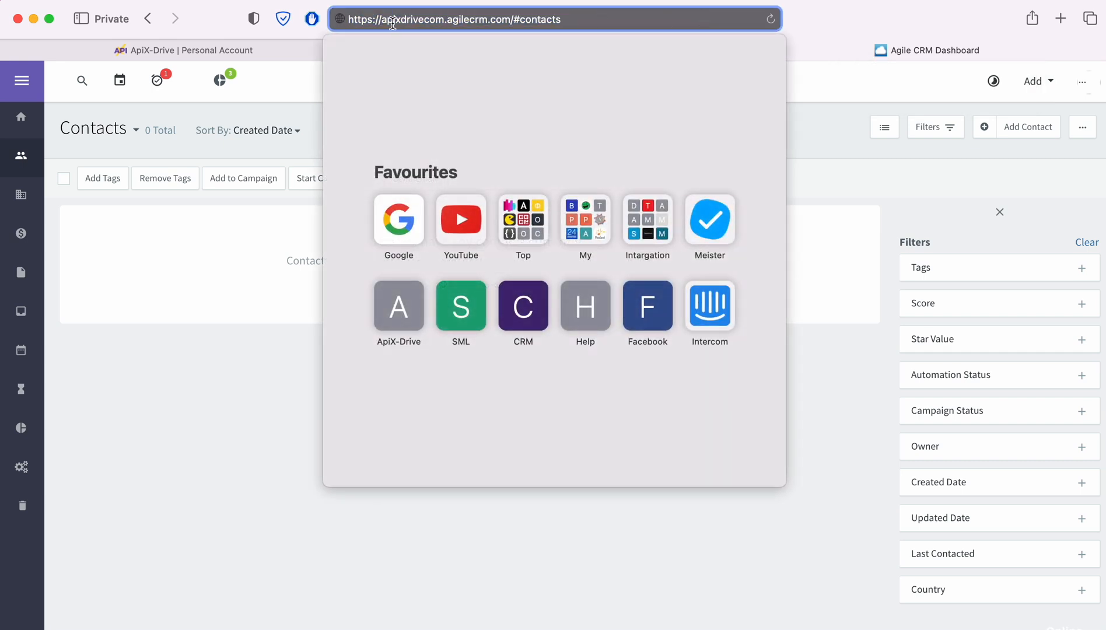
pyautogui.moveTo(383, 19); pyautogui.dragTo(446, 20)
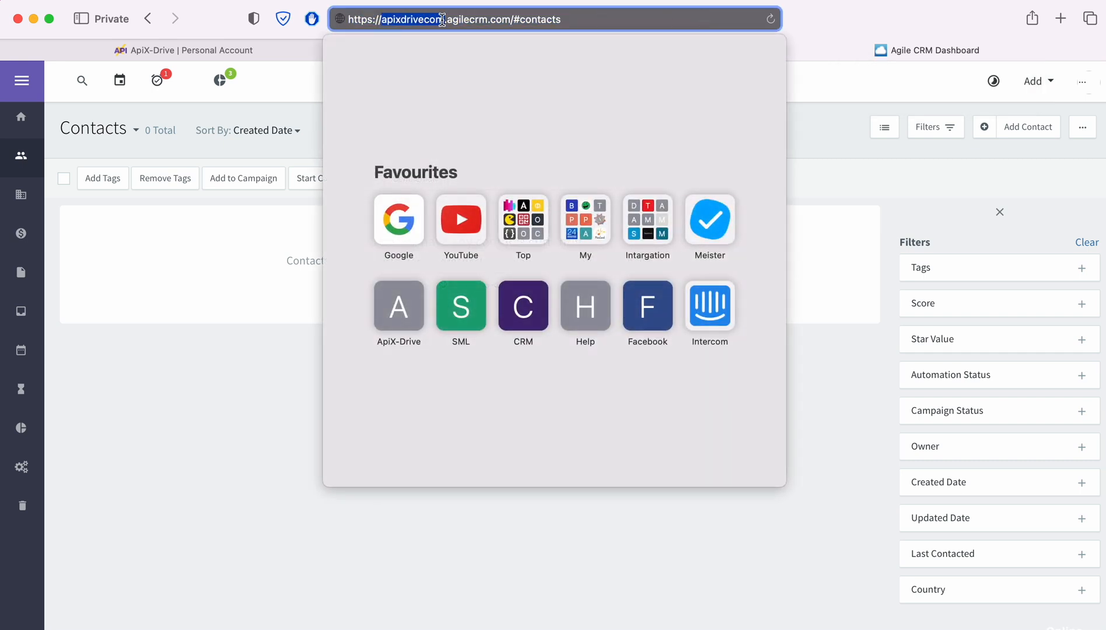
pyautogui.rightClick(422, 19)
pyautogui.click(445, 49)
# Paste apixdrivecom into Domain and the account's login e-mail into Login.
pyautogui.click(273, 48)
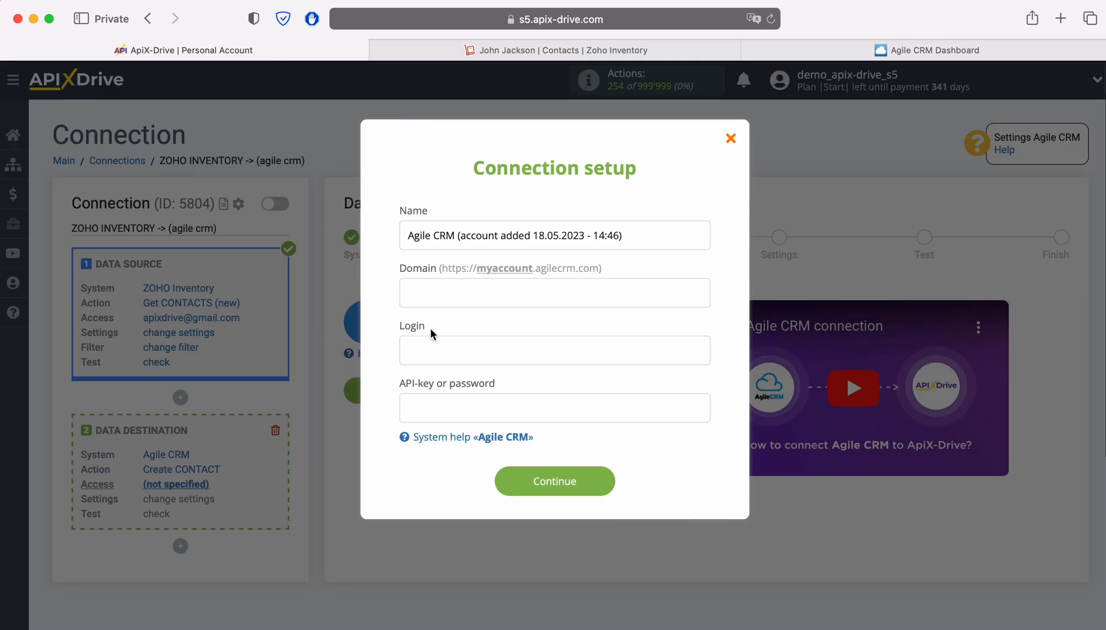
pyautogui.rightClick(429, 290)
pyautogui.click(461, 334)
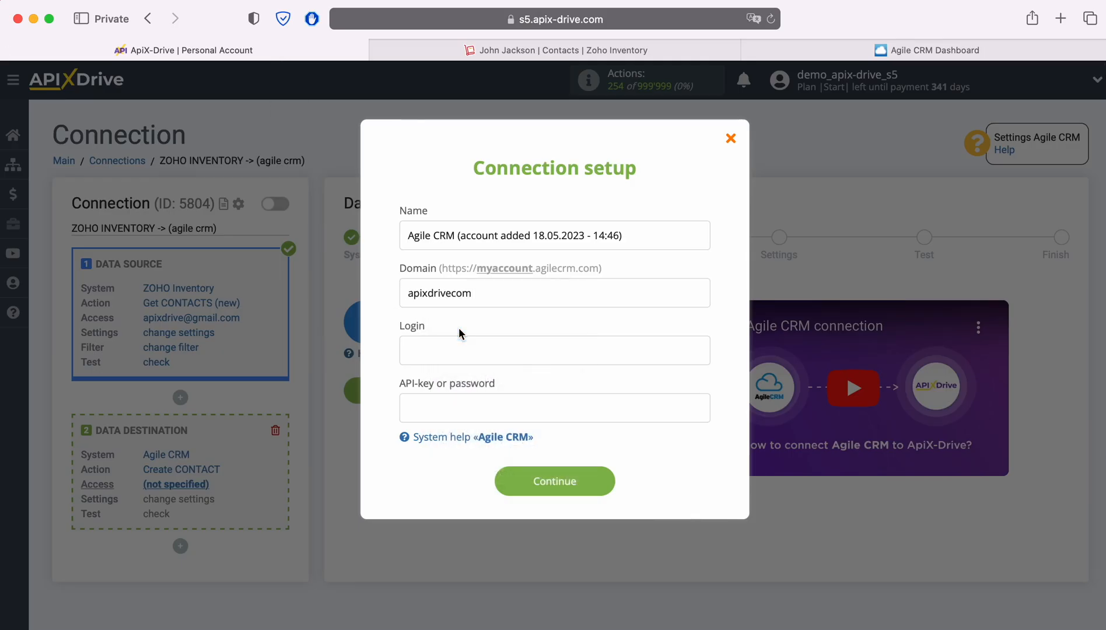
pyautogui.rightClick(441, 344)
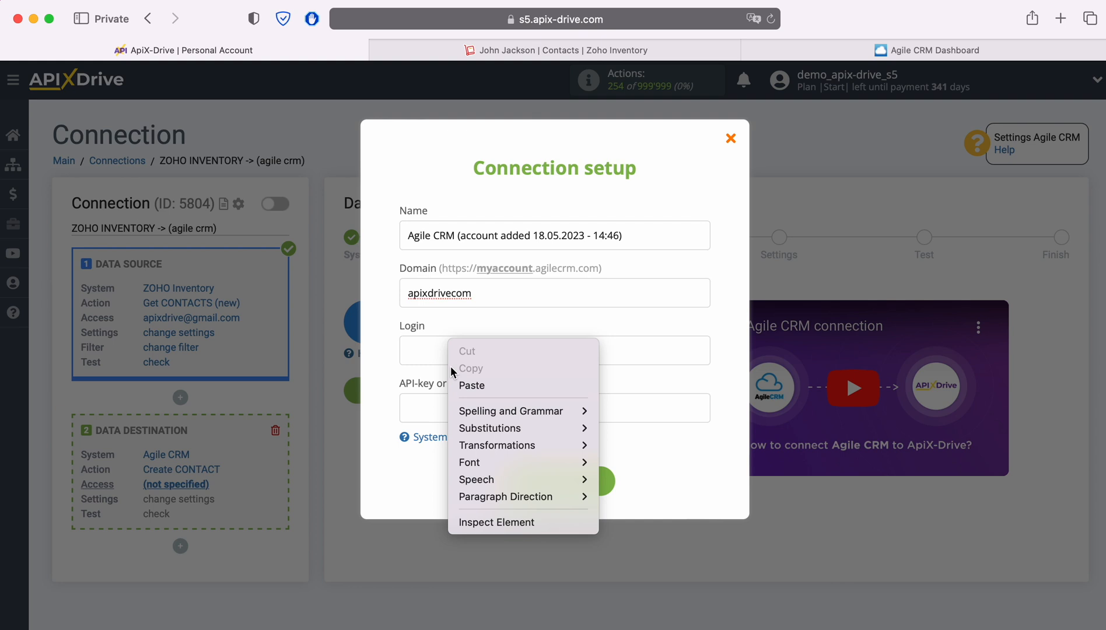
pyautogui.click(476, 389)
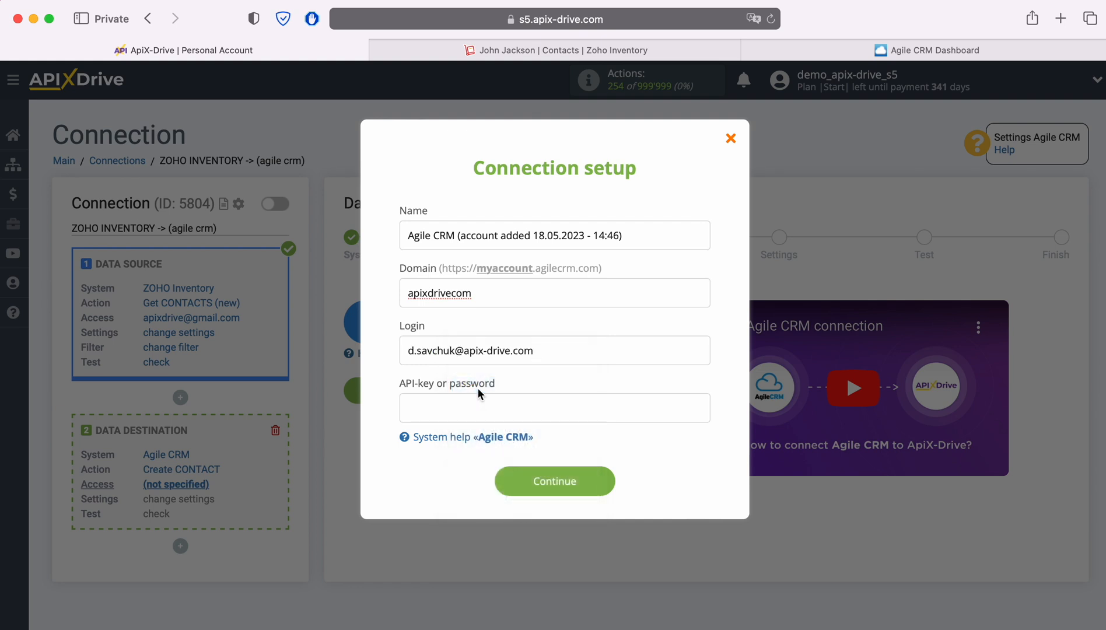
pyautogui.click(882, 52)
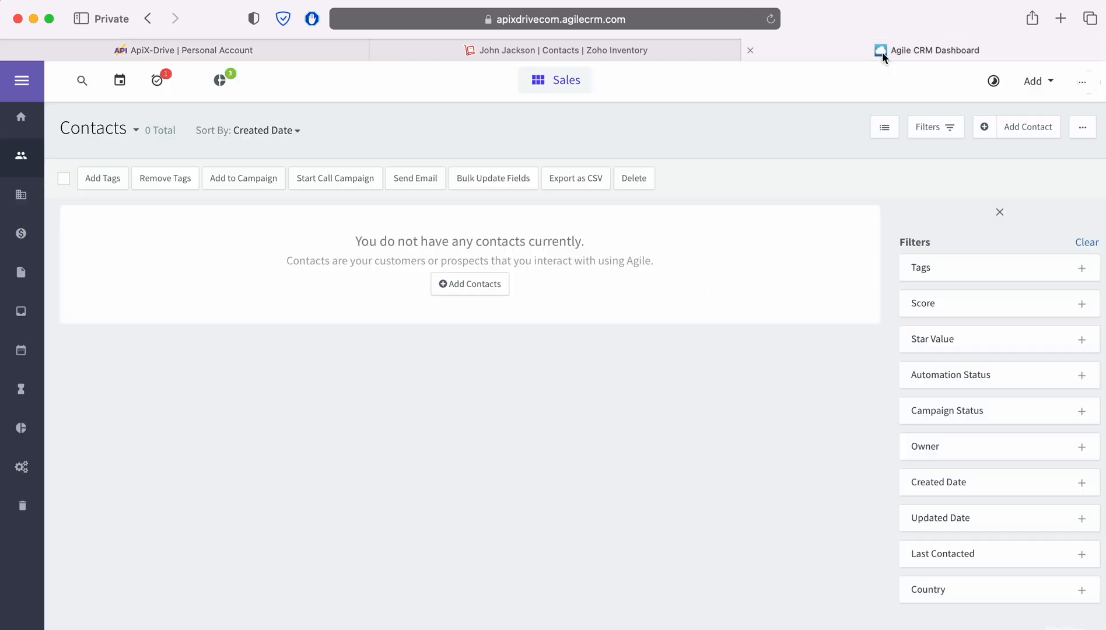
# Copy the REST API key from Agile CRM's Admin Settings > Developers & API page.
pyautogui.click(1085, 84)
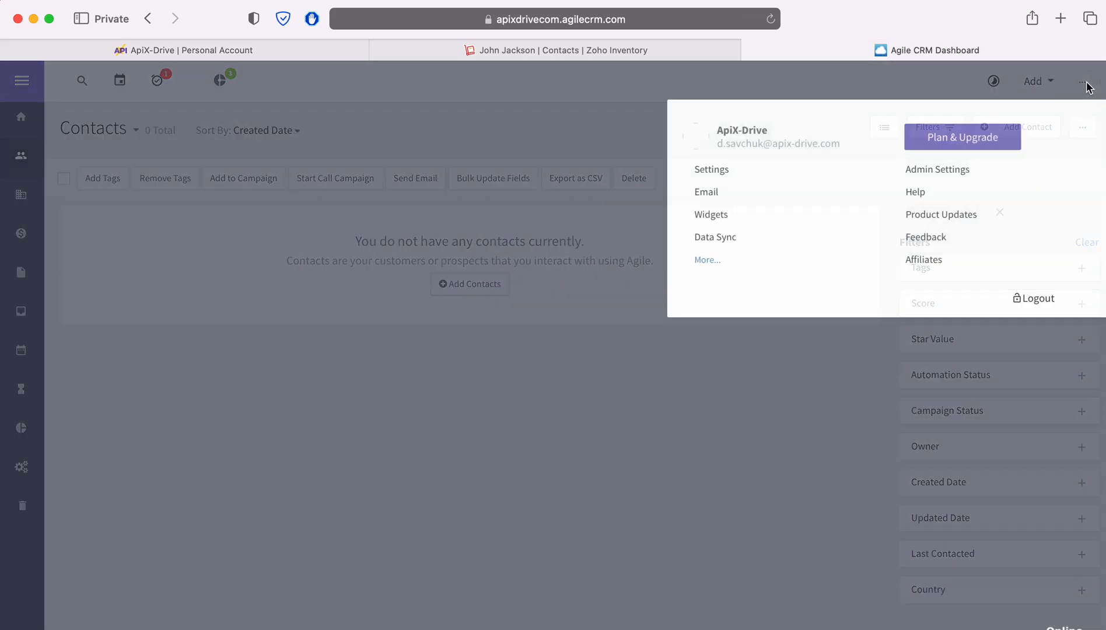
pyautogui.click(954, 169)
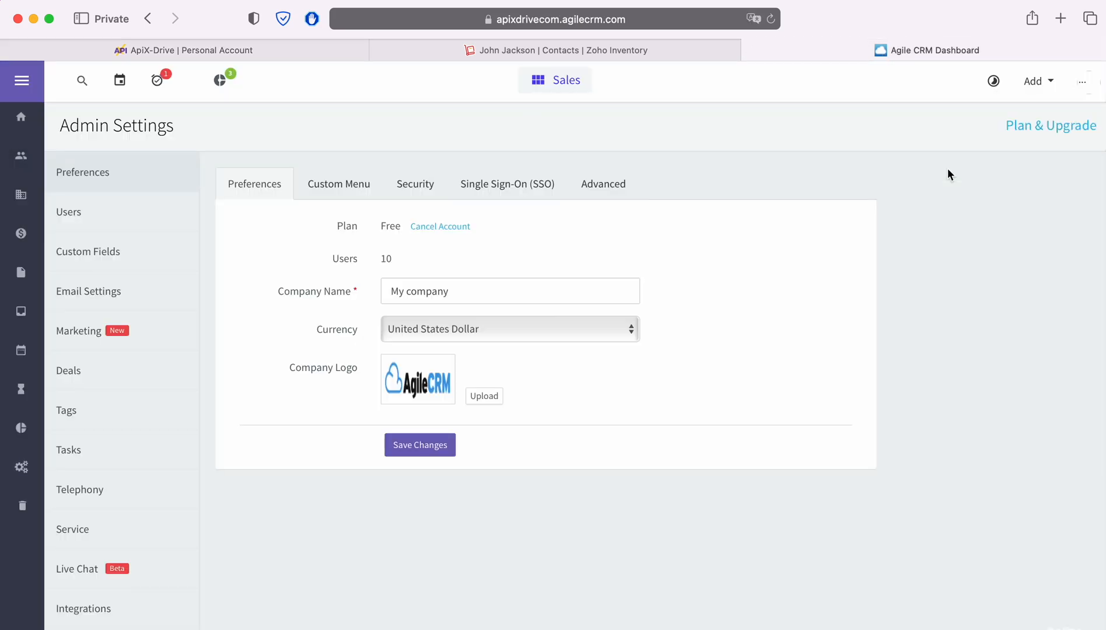
pyautogui.scroll(-3, 130, 494)
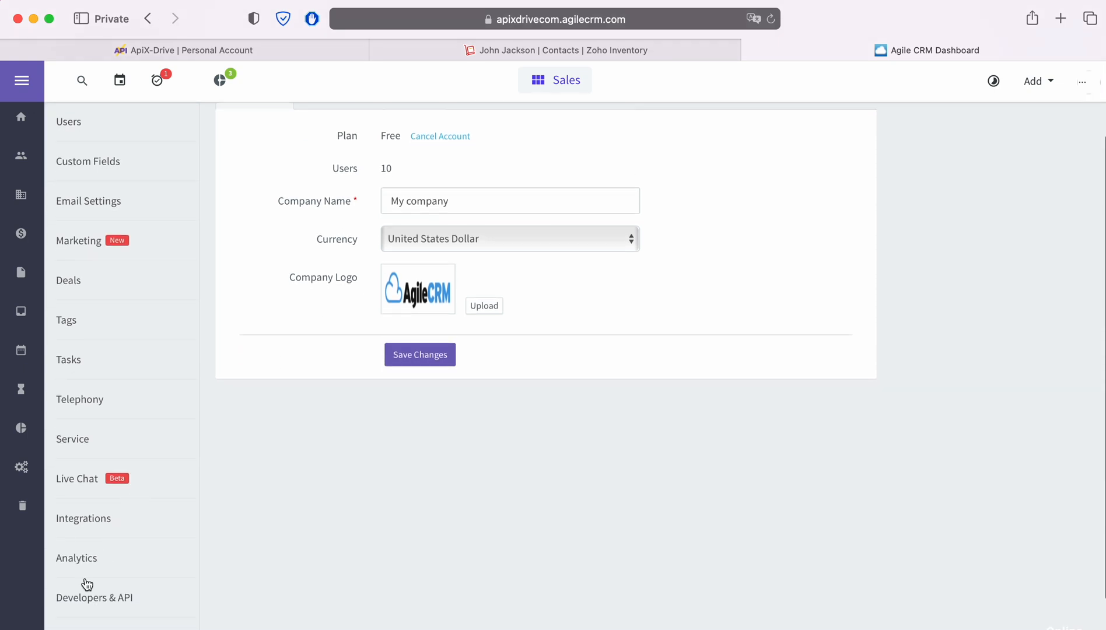
pyautogui.click(84, 595)
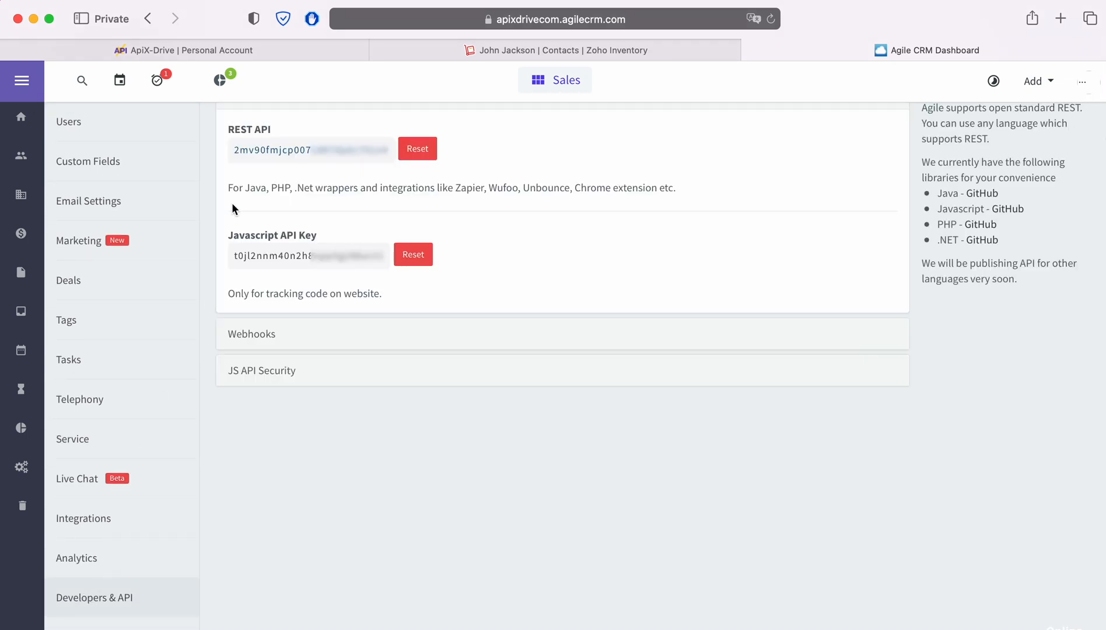
pyautogui.moveTo(231, 152); pyautogui.dragTo(391, 150)
pyautogui.rightClick(366, 150)
pyautogui.click(400, 219)
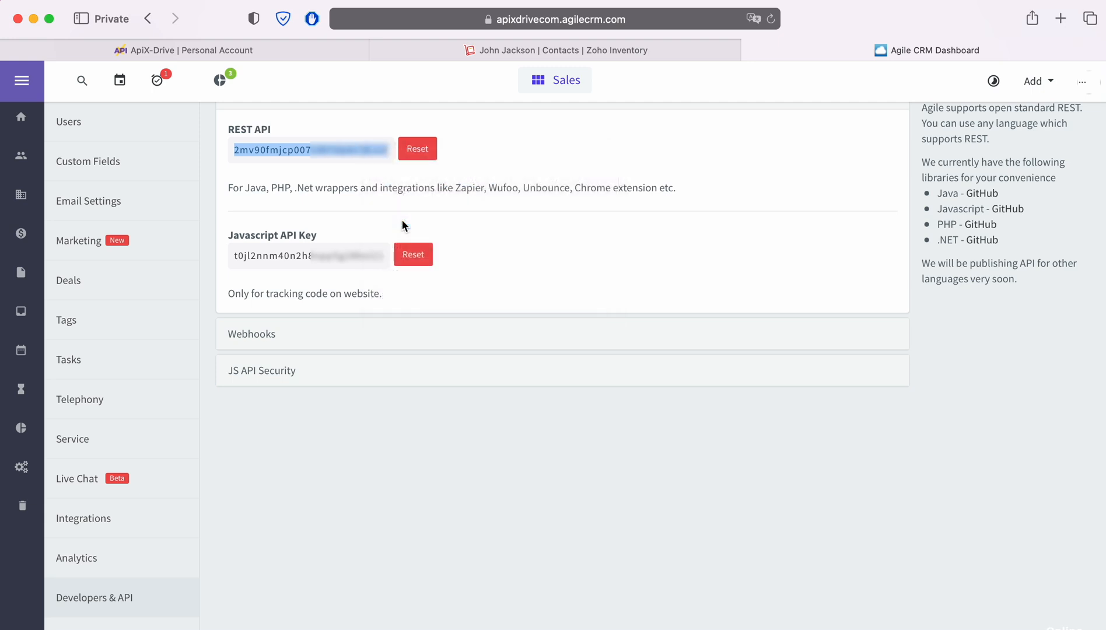
pyautogui.click(272, 50)
# Save the Agile CRM account with the pasted REST API key and select it as the login.
pyautogui.rightClick(424, 398)
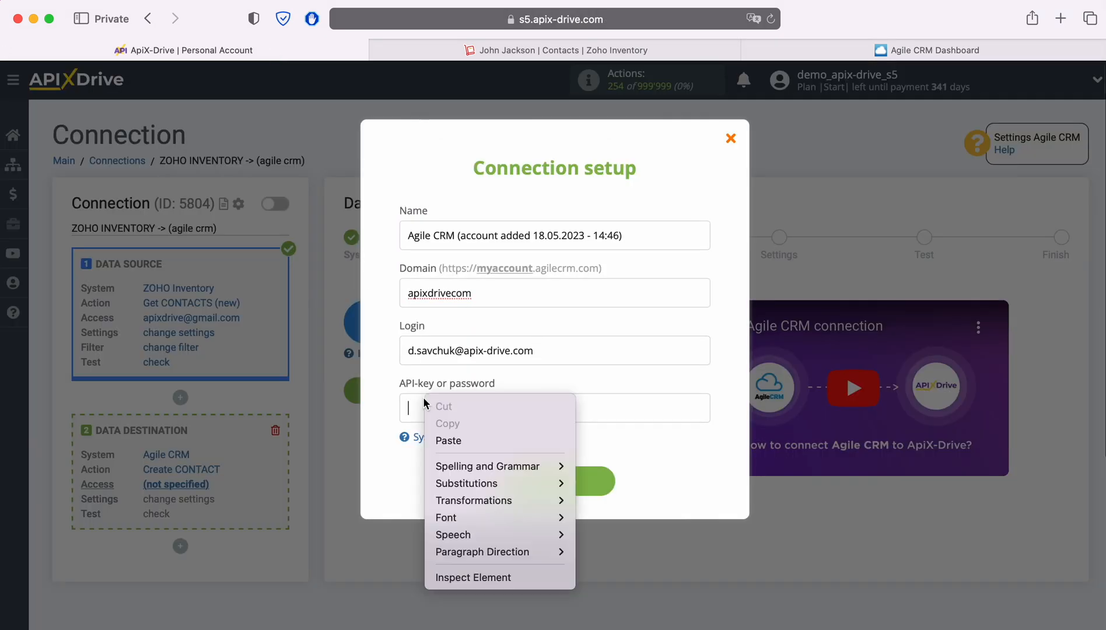
pyautogui.click(470, 442)
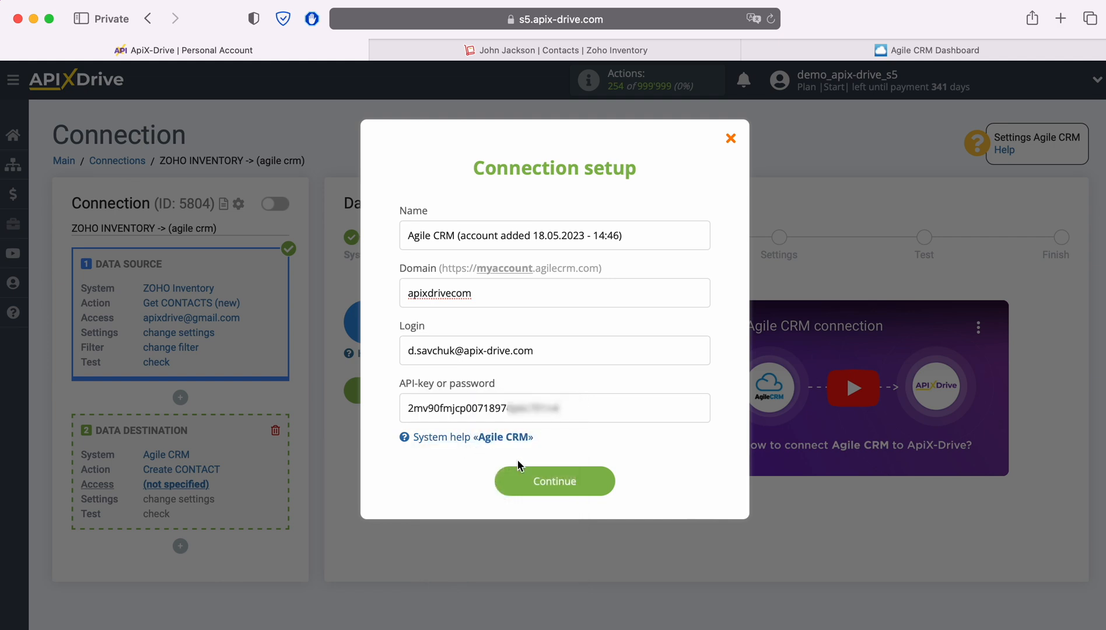
pyautogui.click(604, 484)
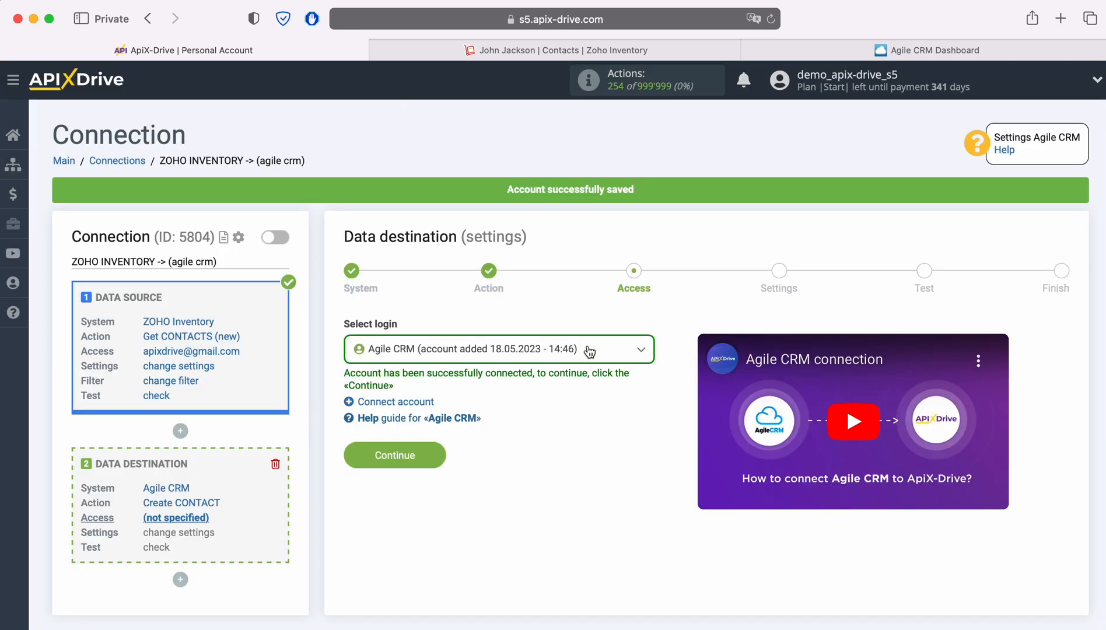
pyautogui.click(589, 350)
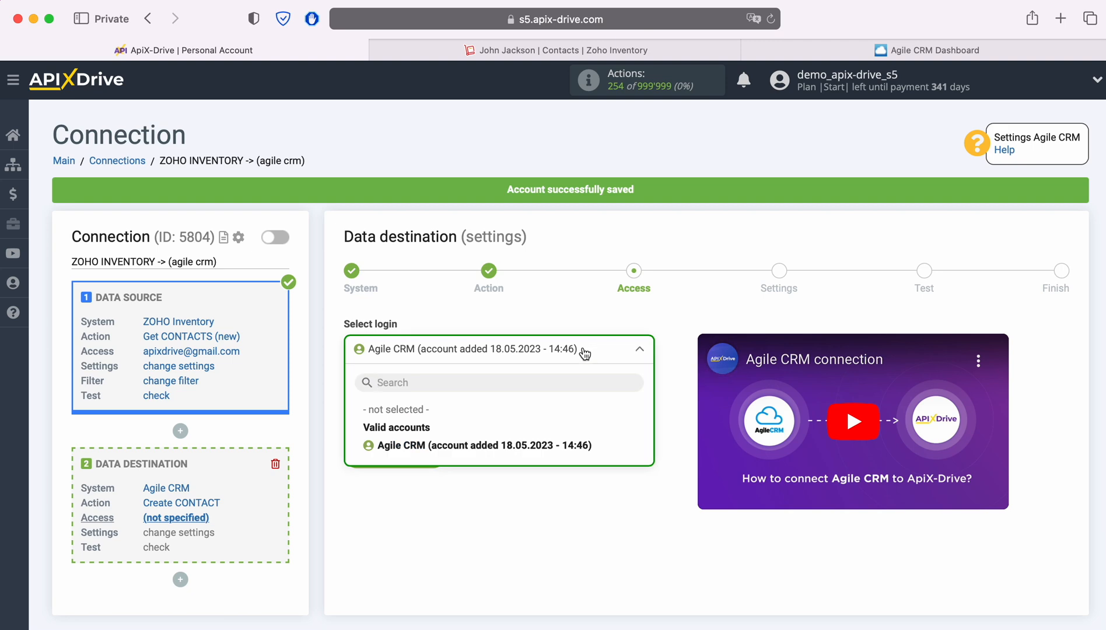
pyautogui.click(537, 445)
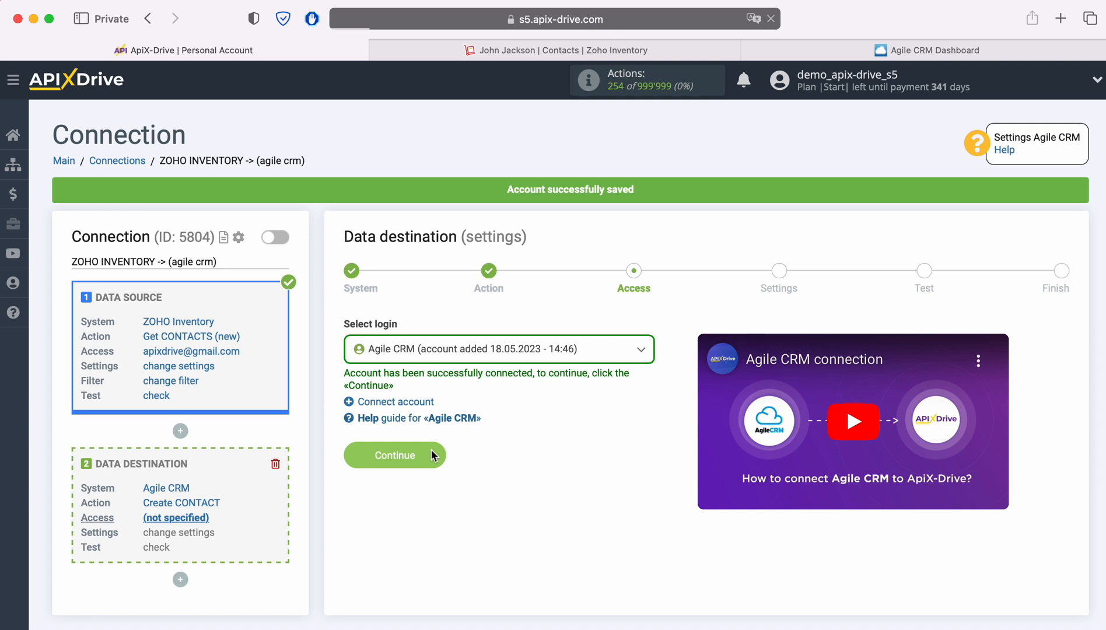
pyautogui.click(431, 455)
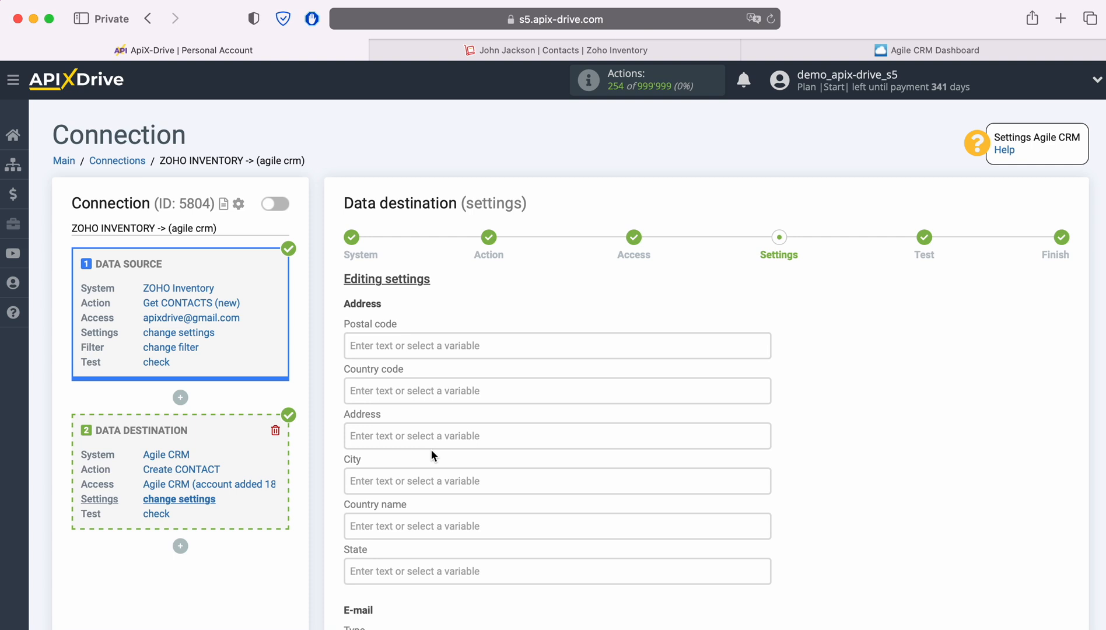
# Set the e-mail type to Work and map the Zoho contact's E-mail into it.
pyautogui.scroll(-5, 431, 455)
pyautogui.click(434, 460)
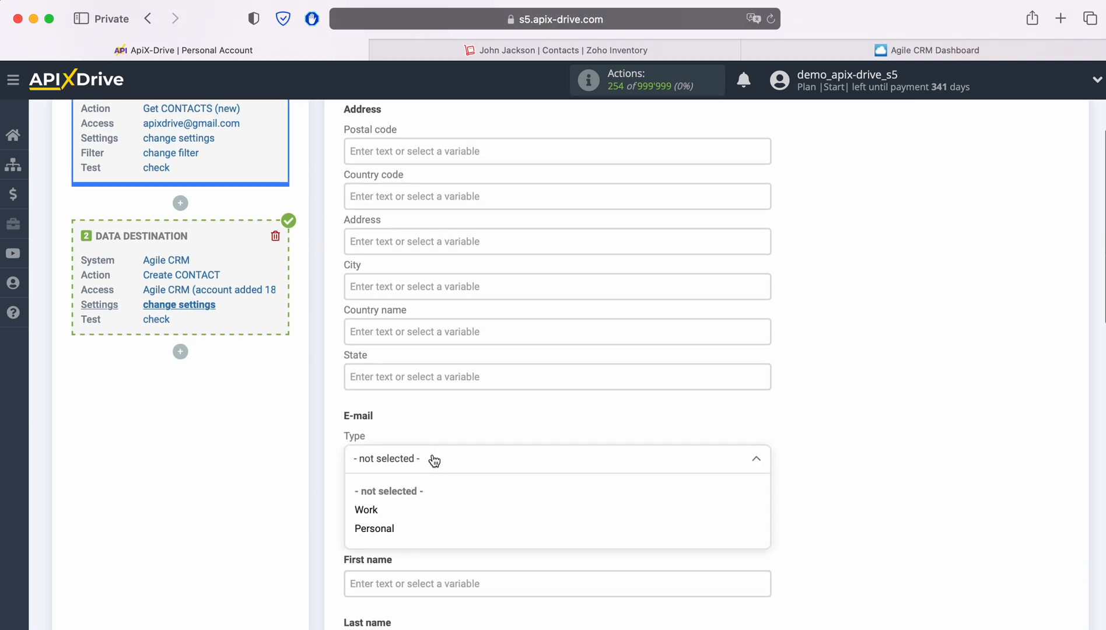
pyautogui.click(374, 509)
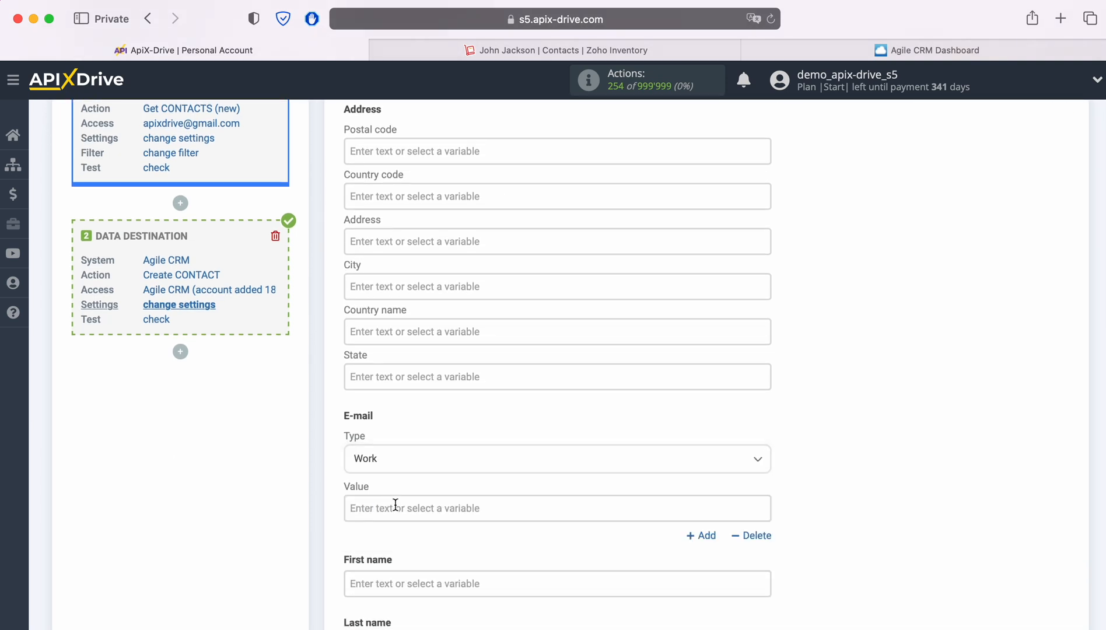
pyautogui.click(416, 506)
pyautogui.scroll(-5, 692, 369)
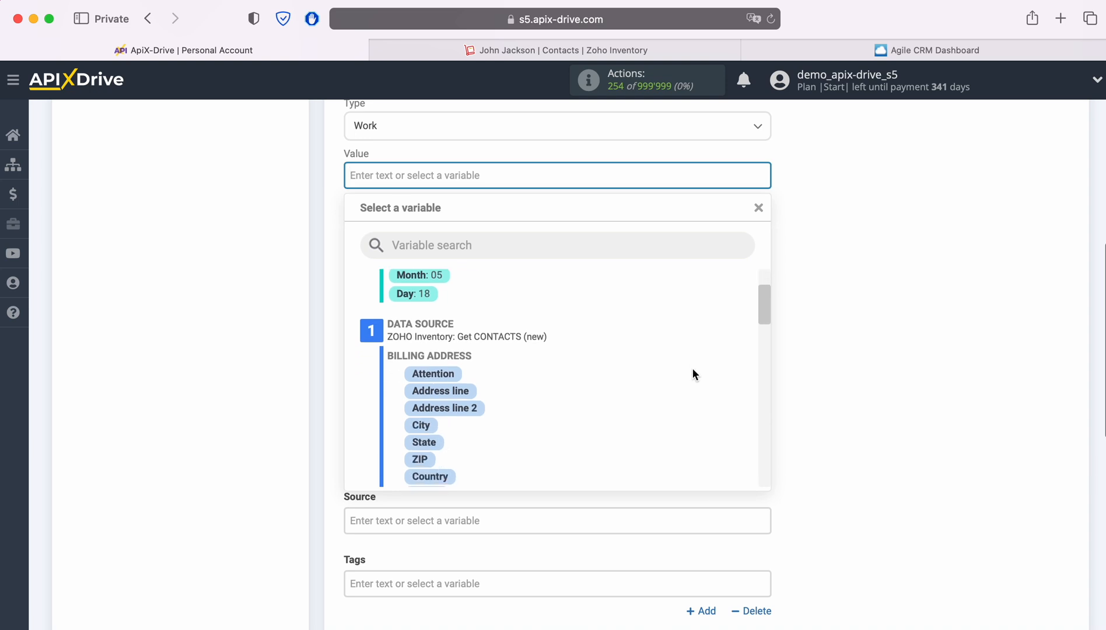
pyautogui.scroll(-2, 691, 372)
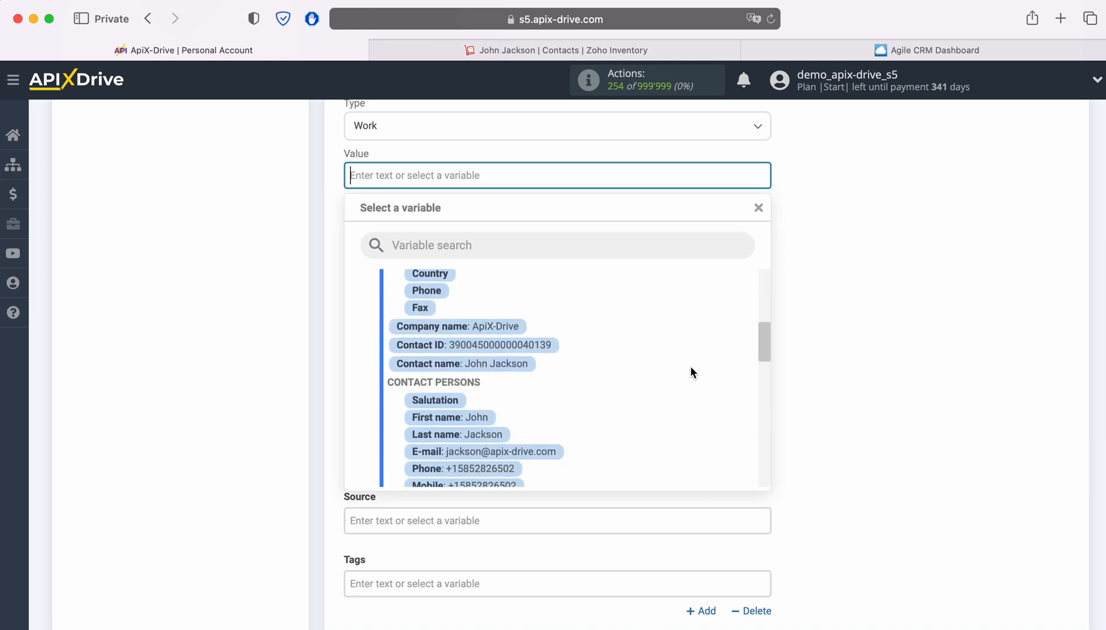
pyautogui.scroll(-2, 691, 366)
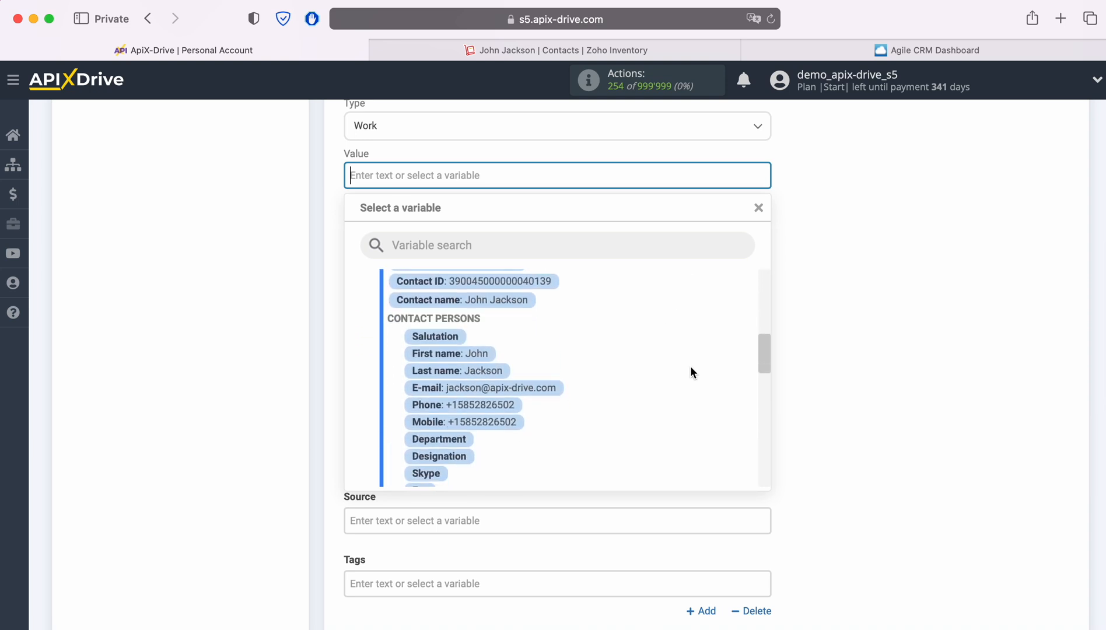
pyautogui.click(541, 374)
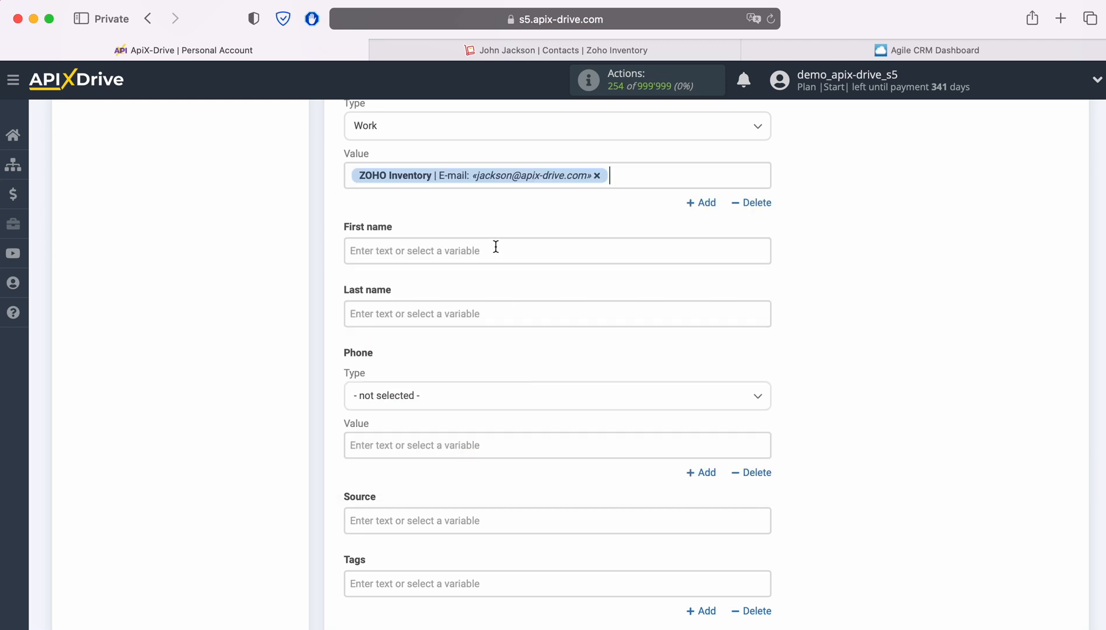
# Map the Zoho First name and Last name variables into Agile CRM's name fields.
pyautogui.click(493, 250)
pyautogui.scroll(-2, 687, 351)
pyautogui.scroll(-4, 687, 349)
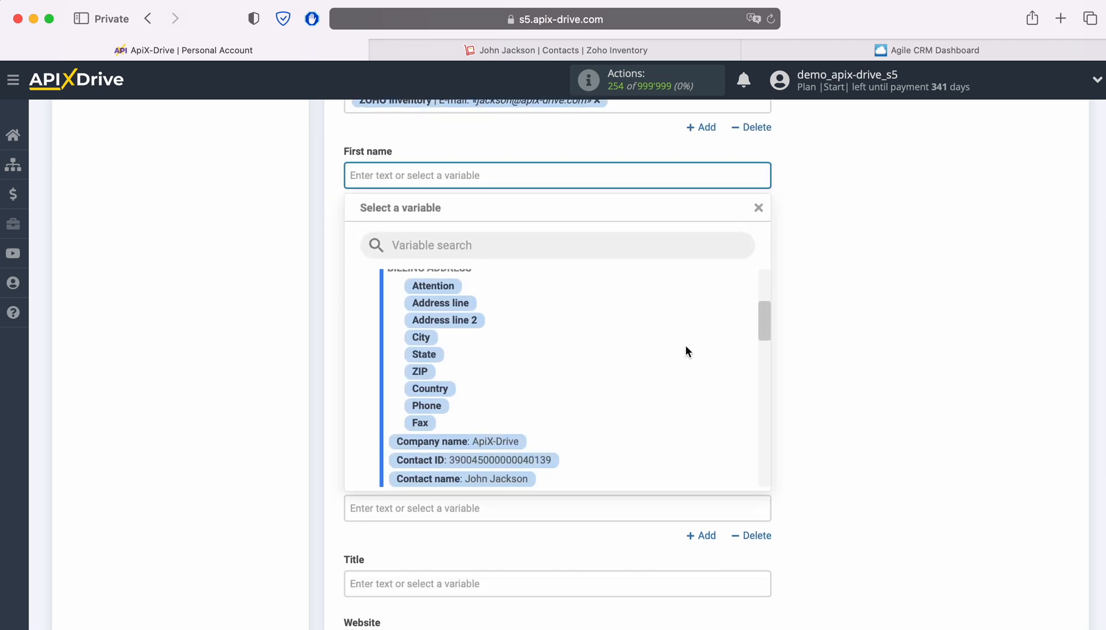
pyautogui.scroll(-1, 685, 345)
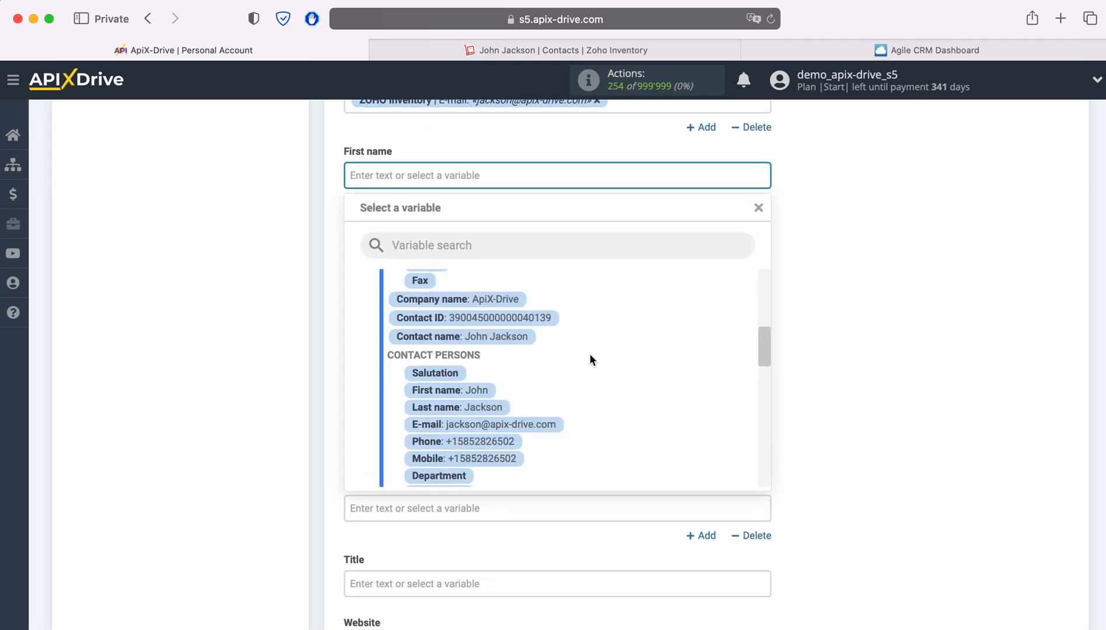
pyautogui.click(475, 390)
pyautogui.click(413, 236)
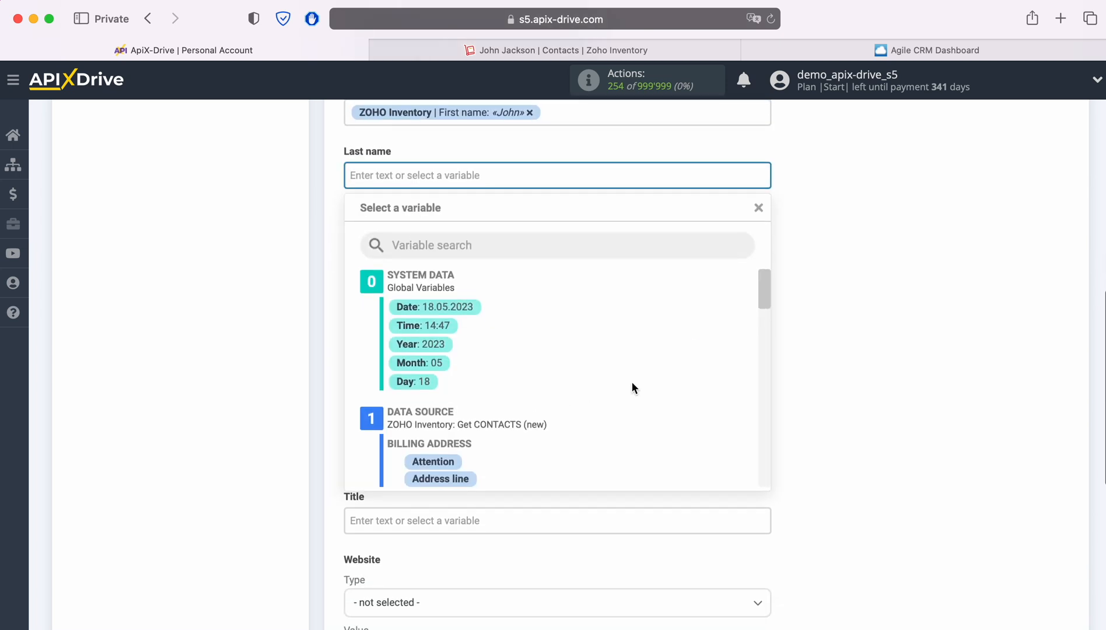
pyautogui.scroll(-4, 632, 379)
pyautogui.scroll(-3, 631, 378)
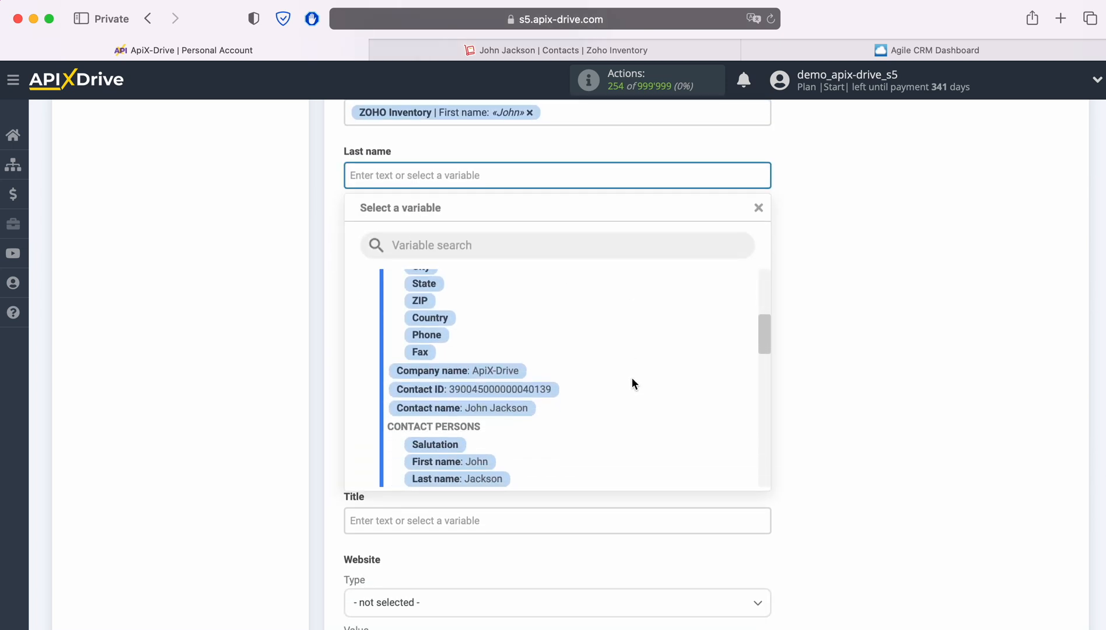
pyautogui.click(495, 401)
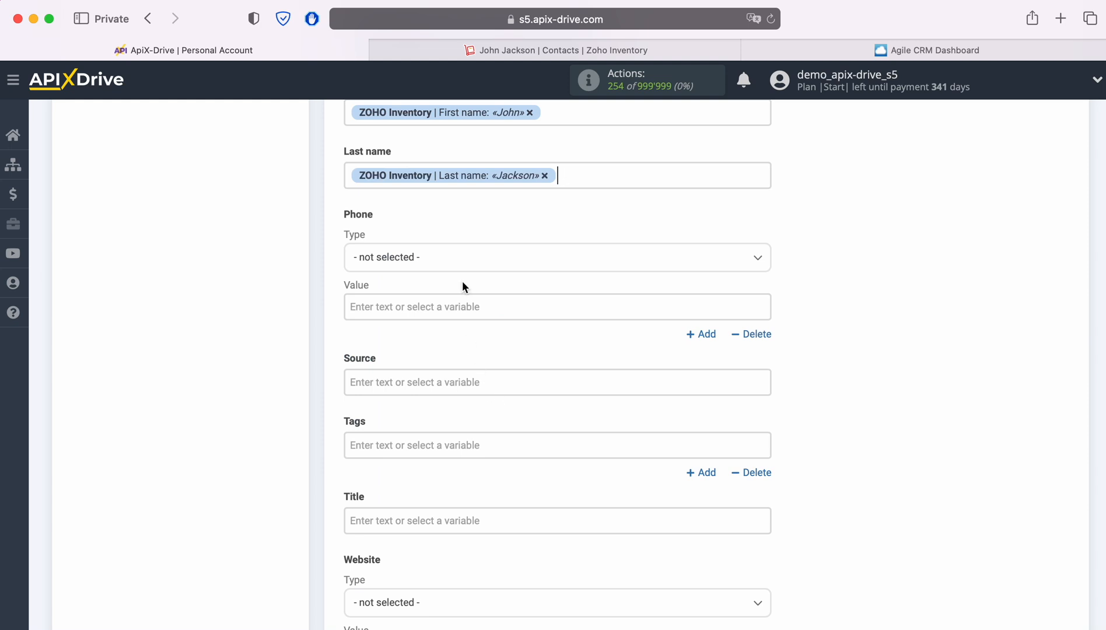
# Set the phone type to Work and map the Zoho contact Phone into the phone value.
pyautogui.click(461, 263)
pyautogui.click(372, 310)
pyautogui.click(412, 308)
pyautogui.scroll(-2, 645, 336)
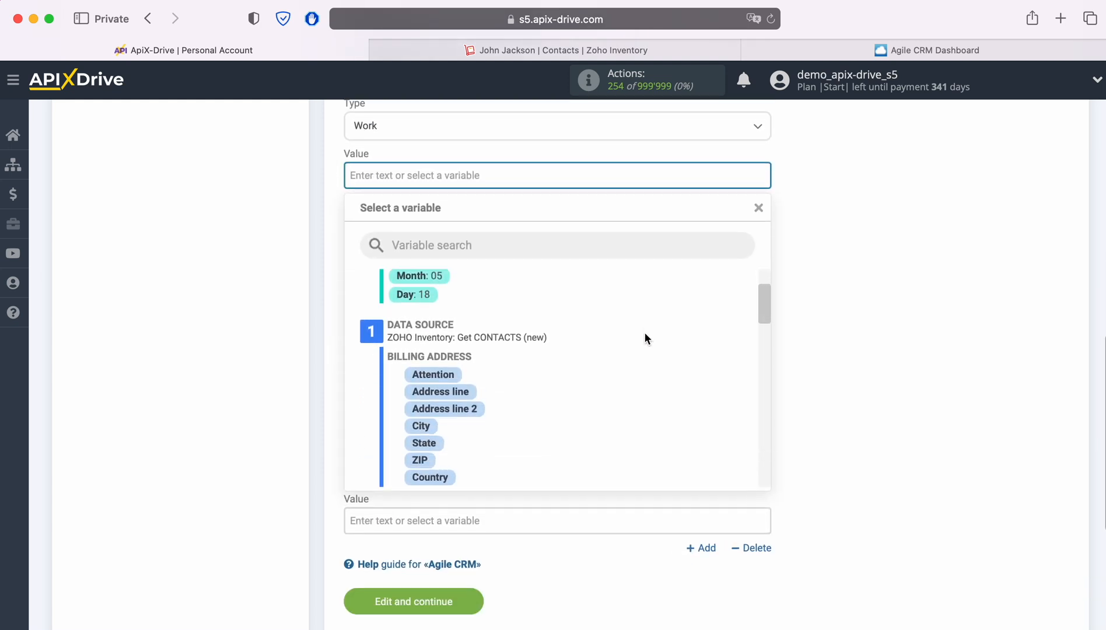
pyautogui.scroll(-5, 645, 333)
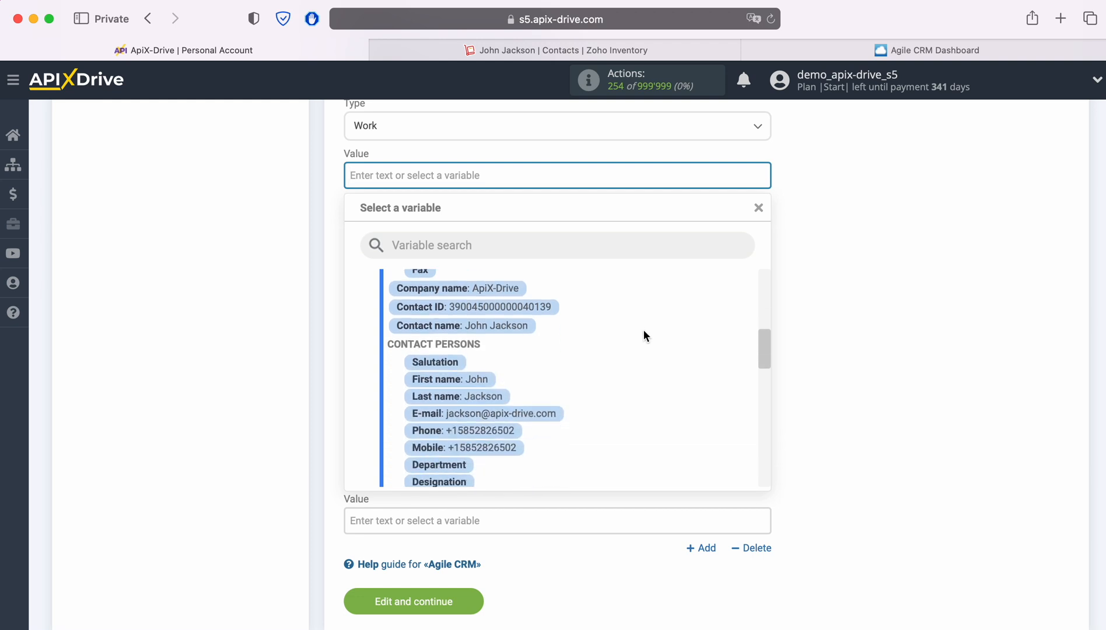
pyautogui.scroll(-2, 643, 330)
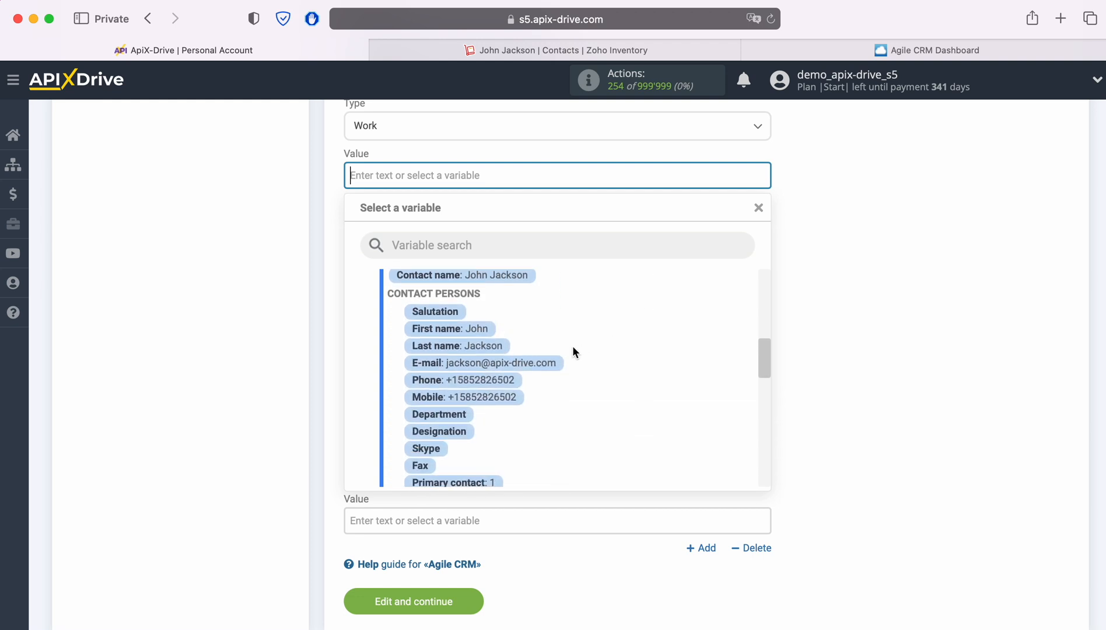
pyautogui.click(473, 382)
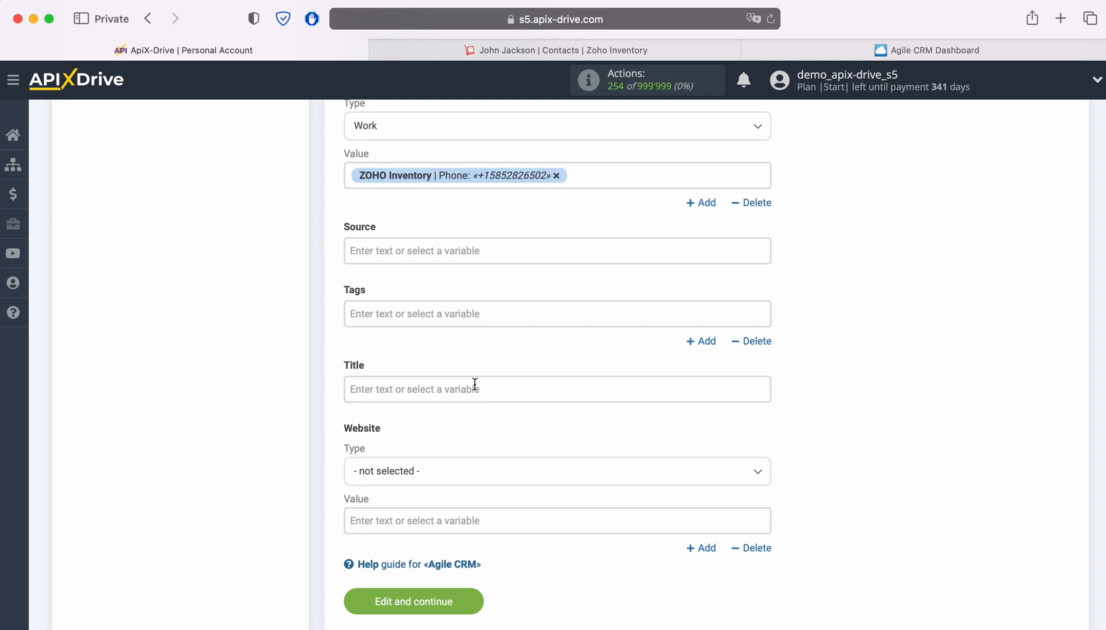
# Set the Title to 'New Contact from Zoho Inventory' followed by the Zoho contact name.
pyautogui.click(475, 384)
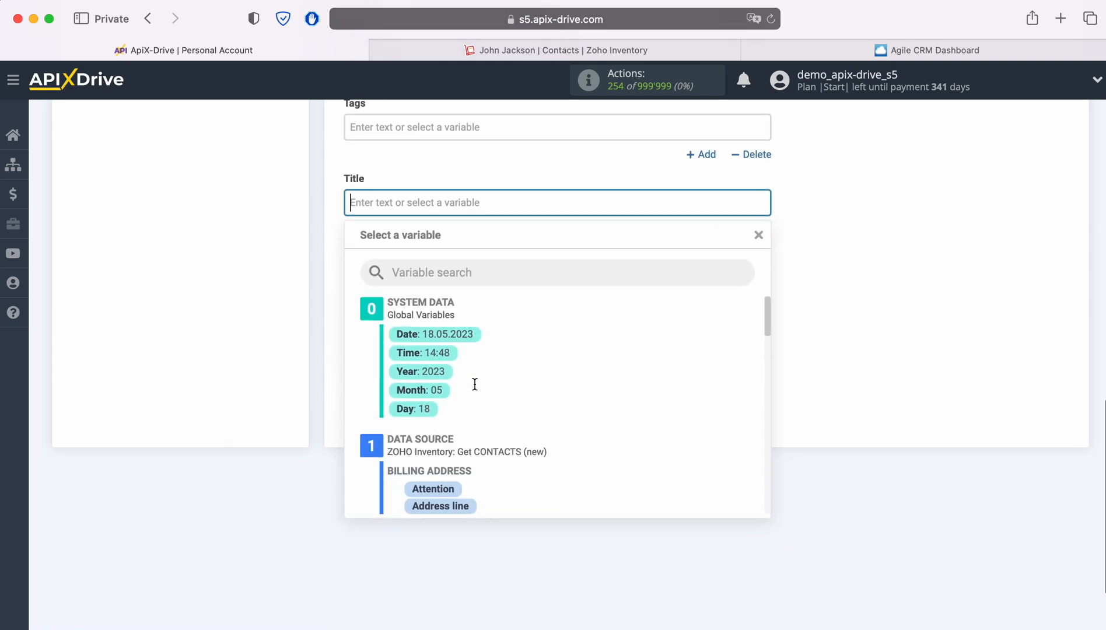
pyautogui.write('New C')
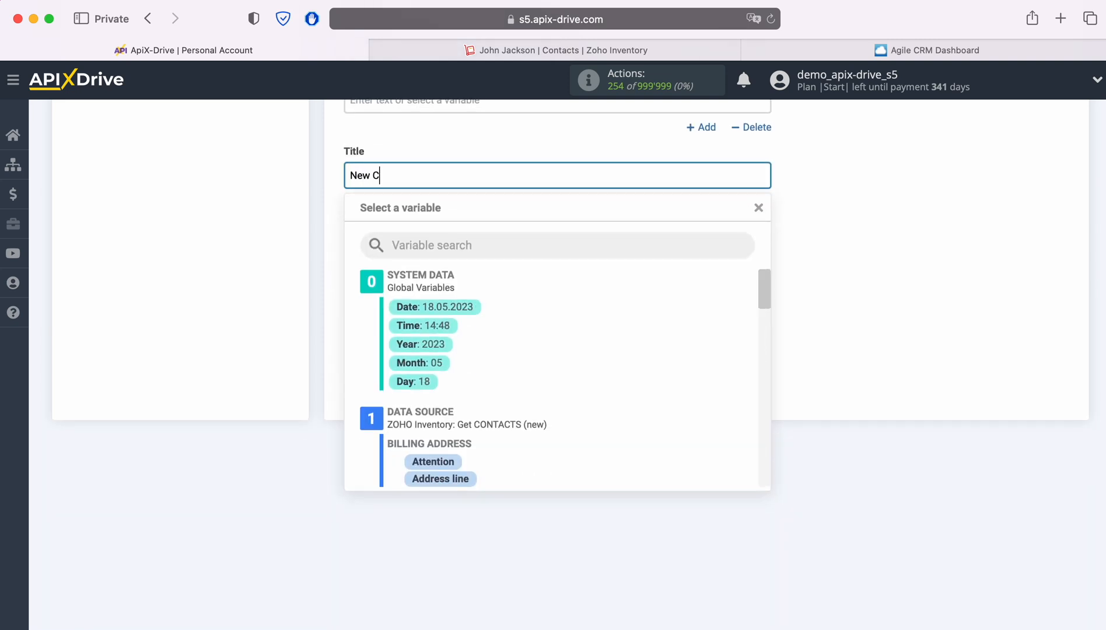
pyautogui.write('ontact from Zoho Invento')
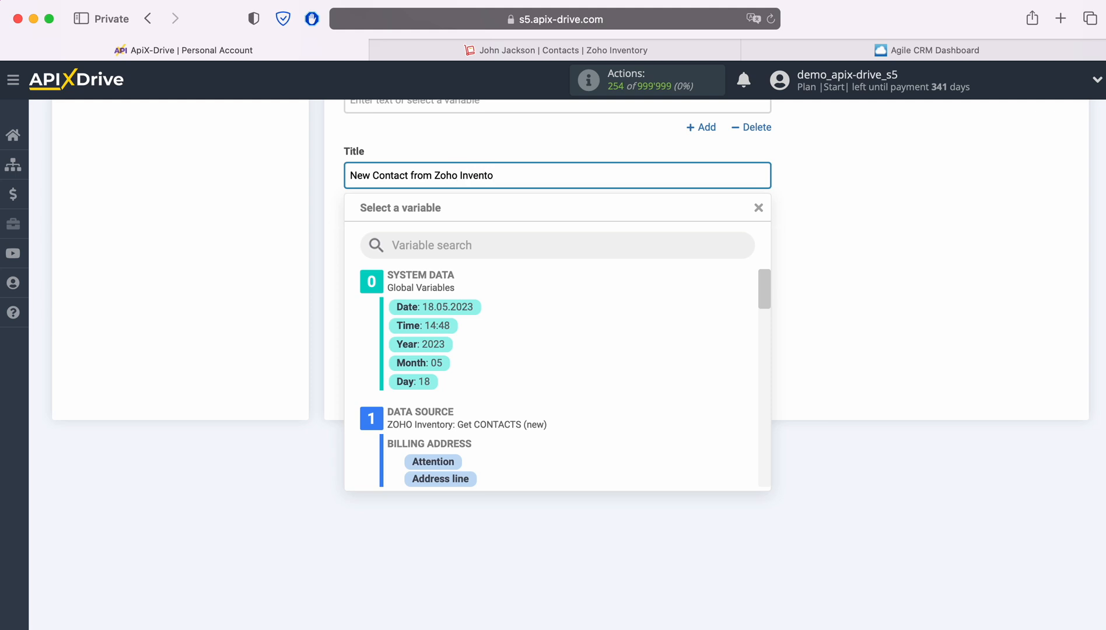
pyautogui.write('ry')
pyautogui.scroll(-2, 633, 420)
pyautogui.scroll(-8, 637, 415)
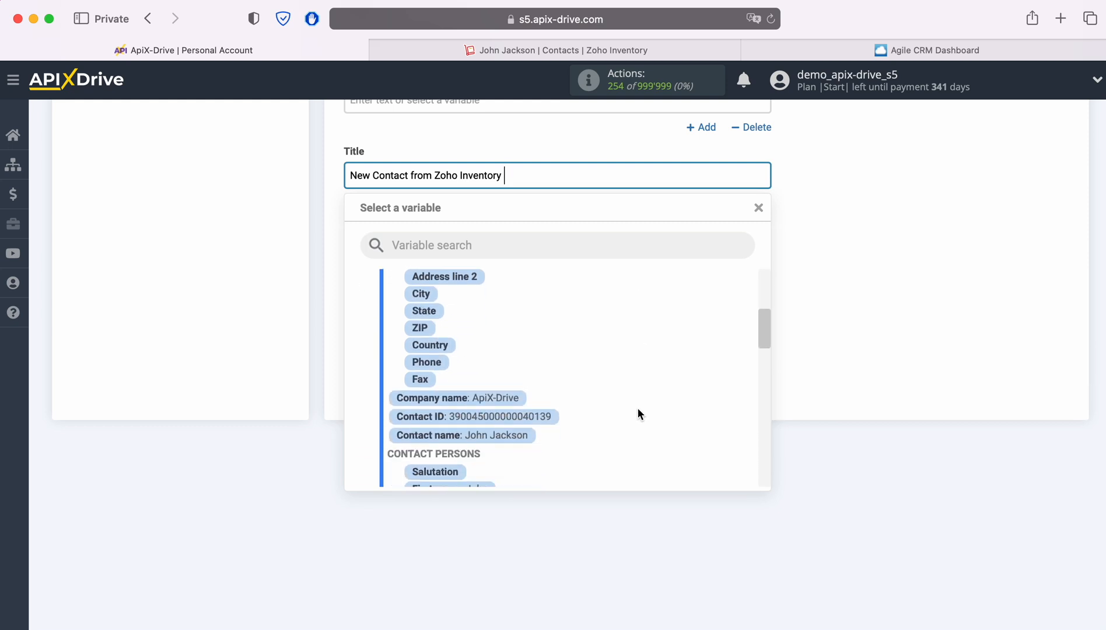
pyautogui.click(525, 392)
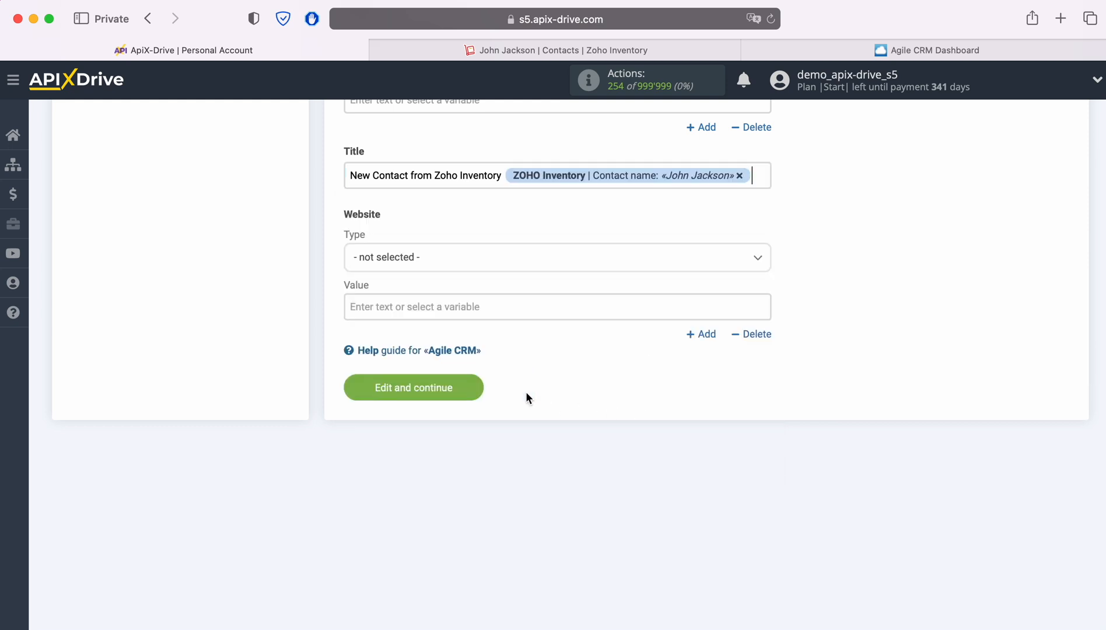
# Set the website type to Website, map the Zoho Website variable, and save the field mapping.
pyautogui.click(486, 262)
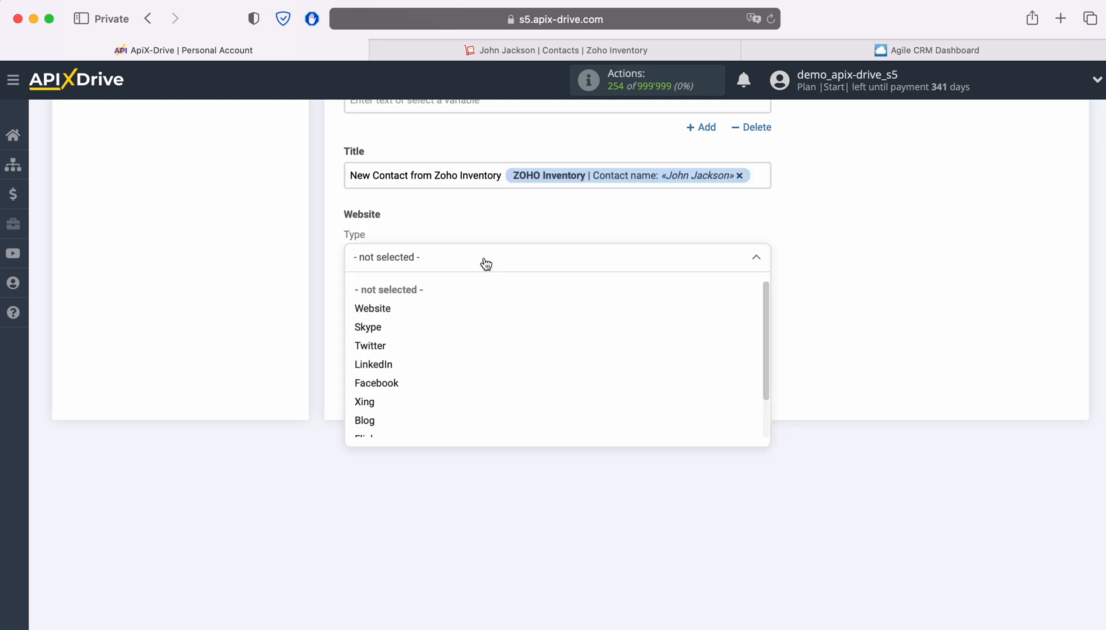
pyautogui.click(388, 308)
pyautogui.click(404, 315)
pyautogui.scroll(-3, 668, 418)
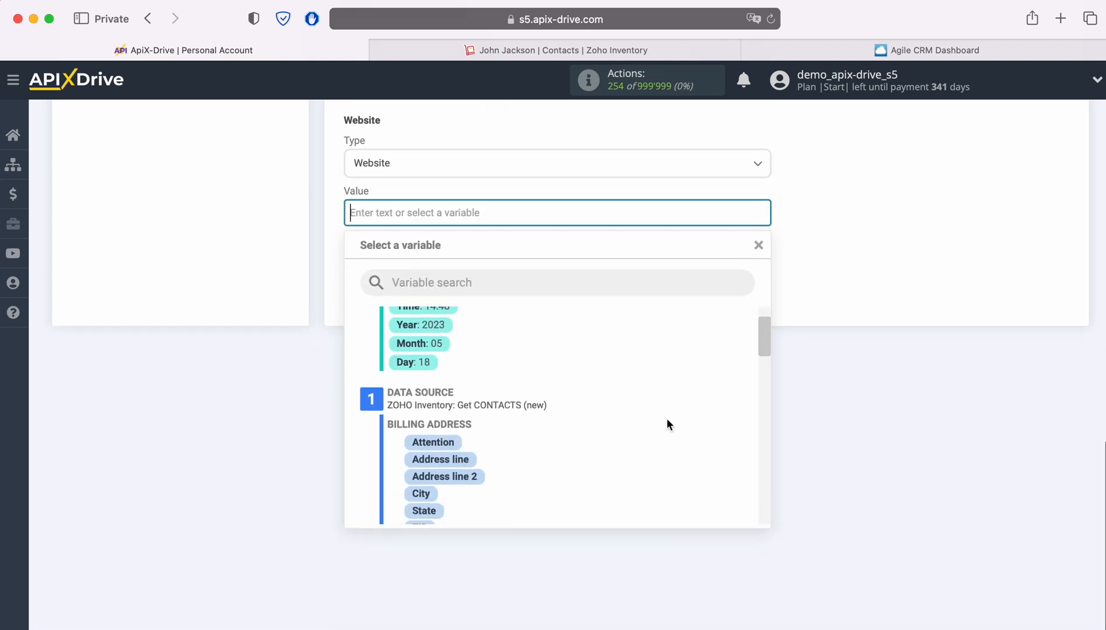
pyautogui.scroll(-5, 669, 419)
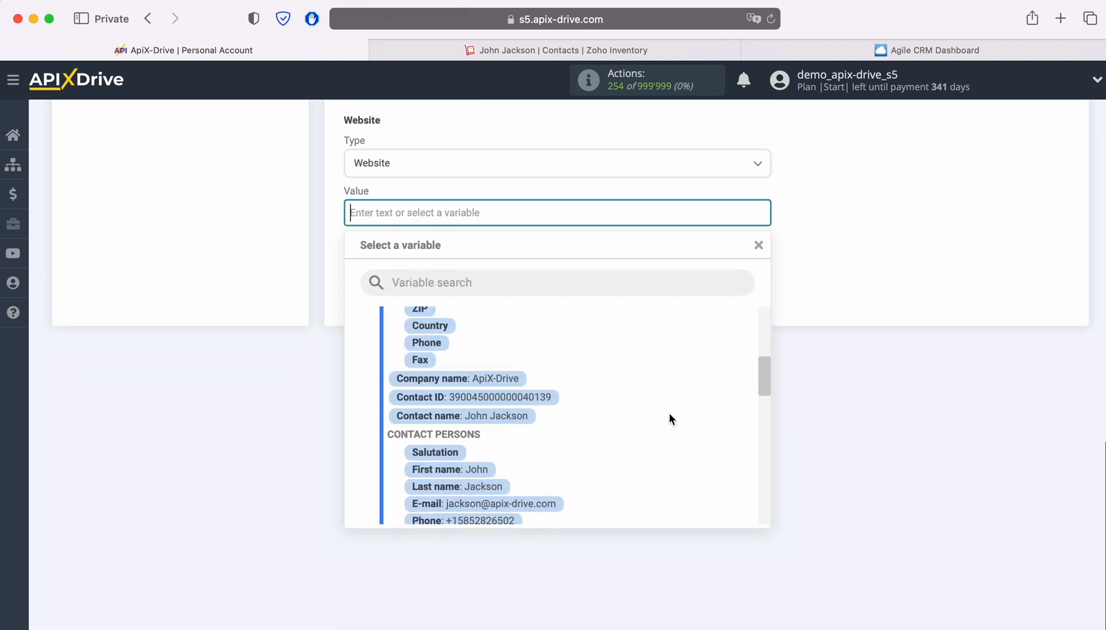
pyautogui.scroll(-5, 670, 419)
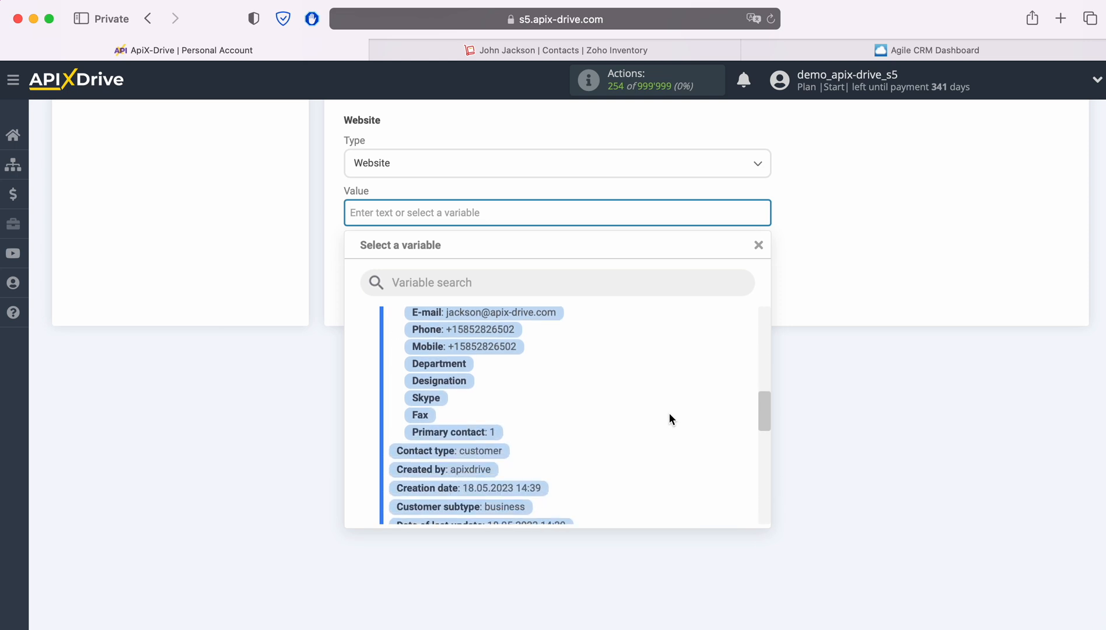
pyautogui.scroll(-4, 670, 419)
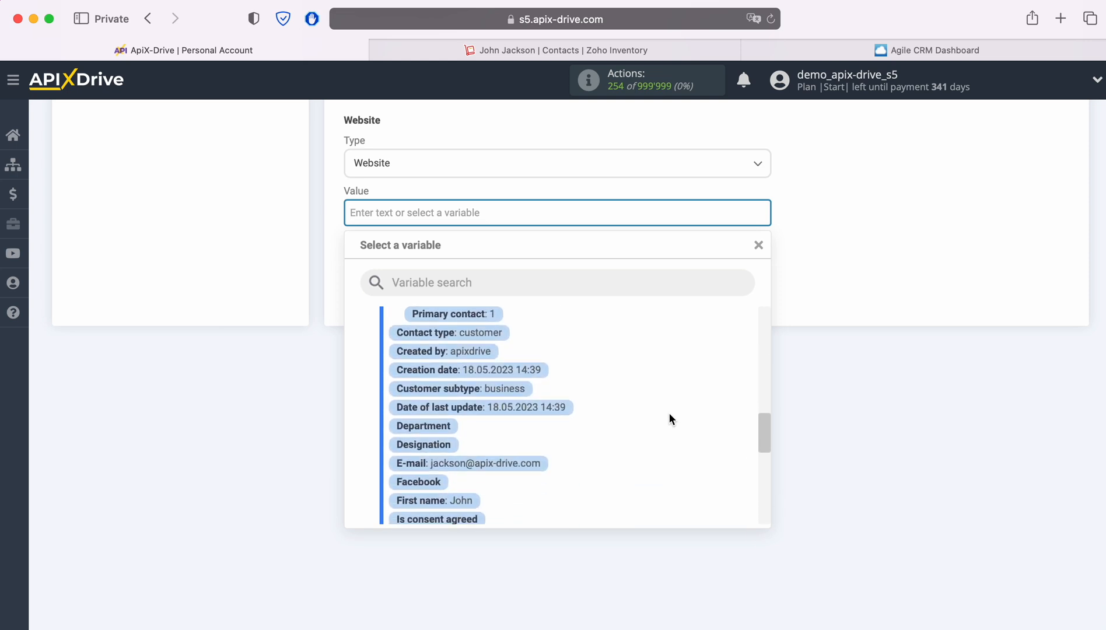
pyautogui.scroll(-5, 670, 419)
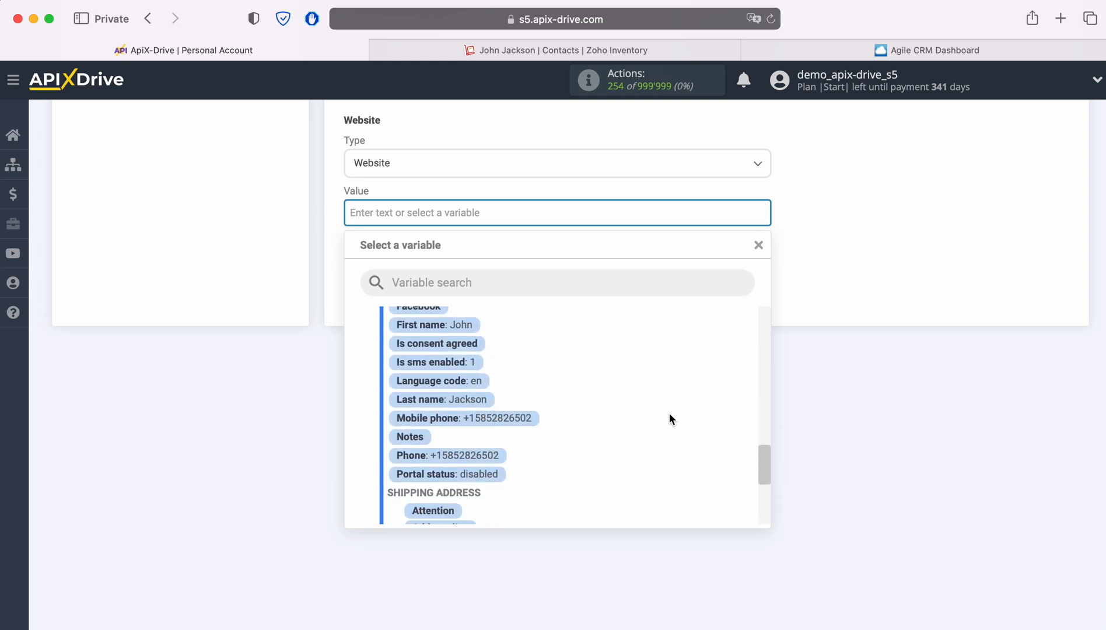
pyautogui.scroll(-4, 669, 413)
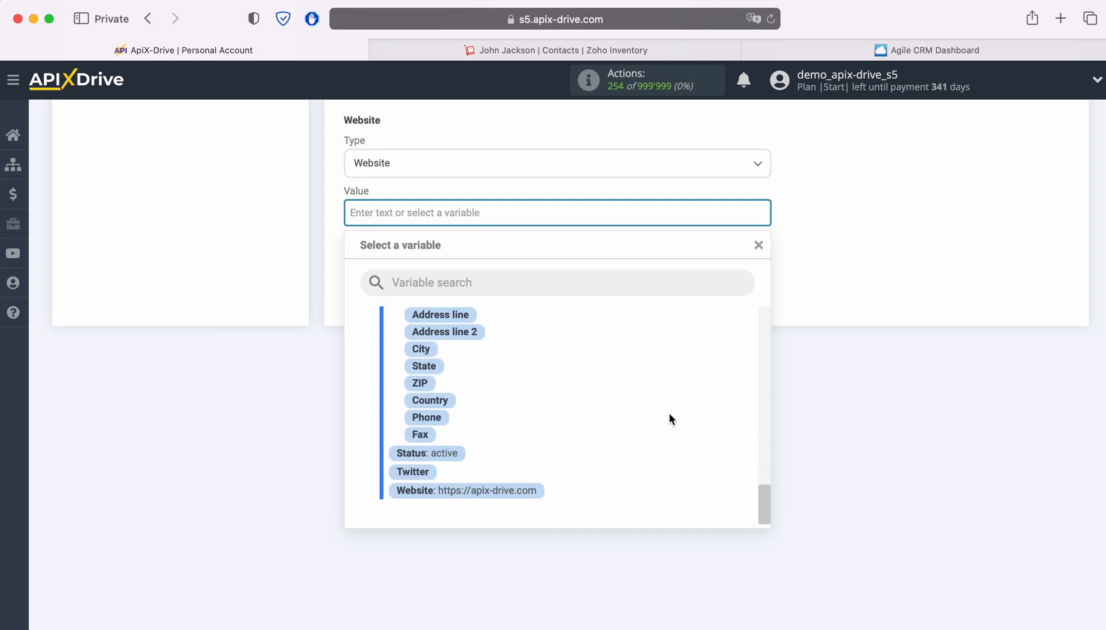
pyautogui.click(474, 494)
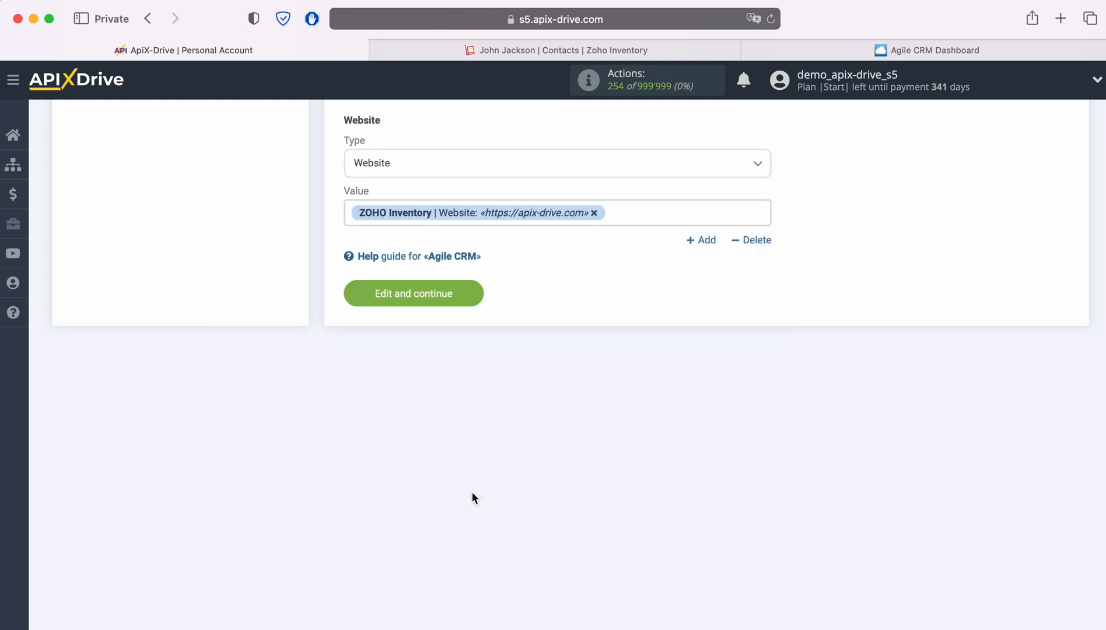
pyautogui.click(475, 293)
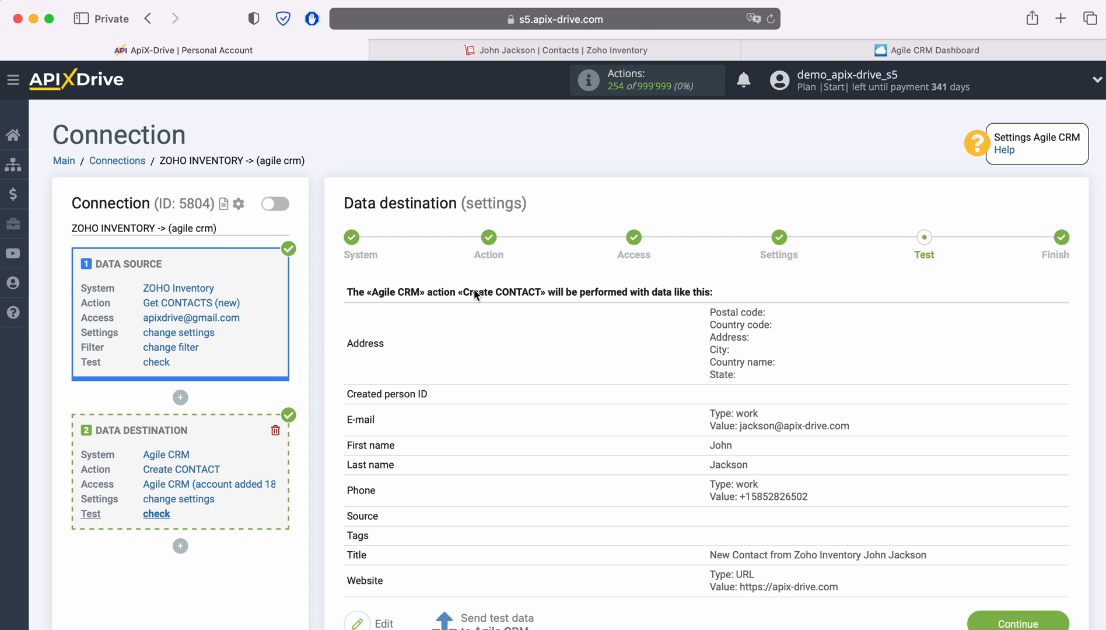
# Send the test contact to Agile CRM and reload its Contacts list to confirm it arrived.
pyautogui.scroll(-2, 607, 372)
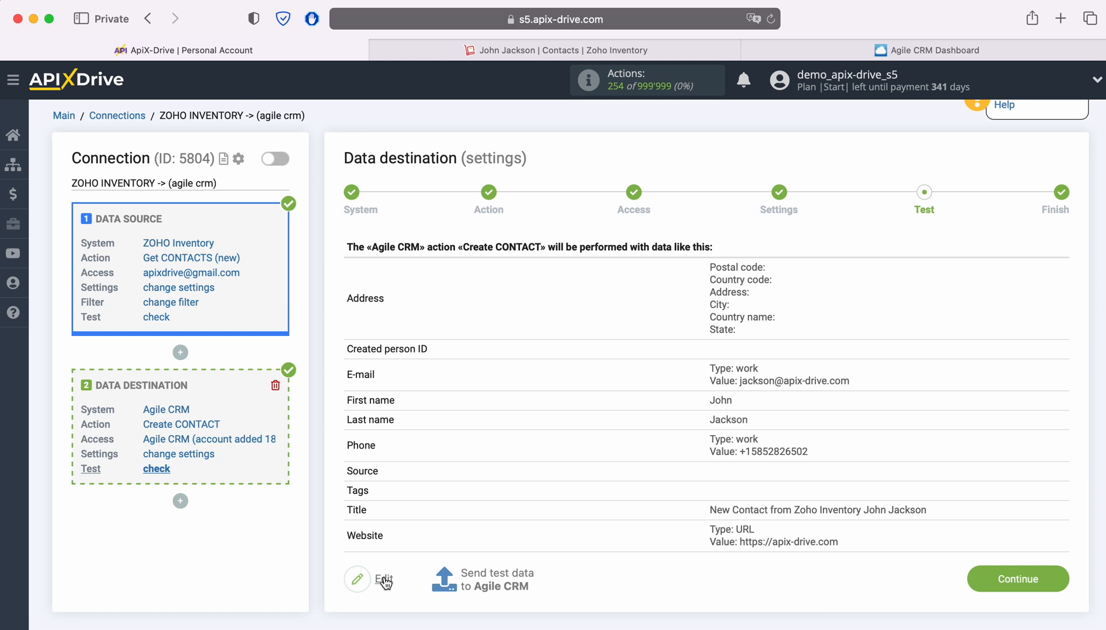
pyautogui.click(495, 580)
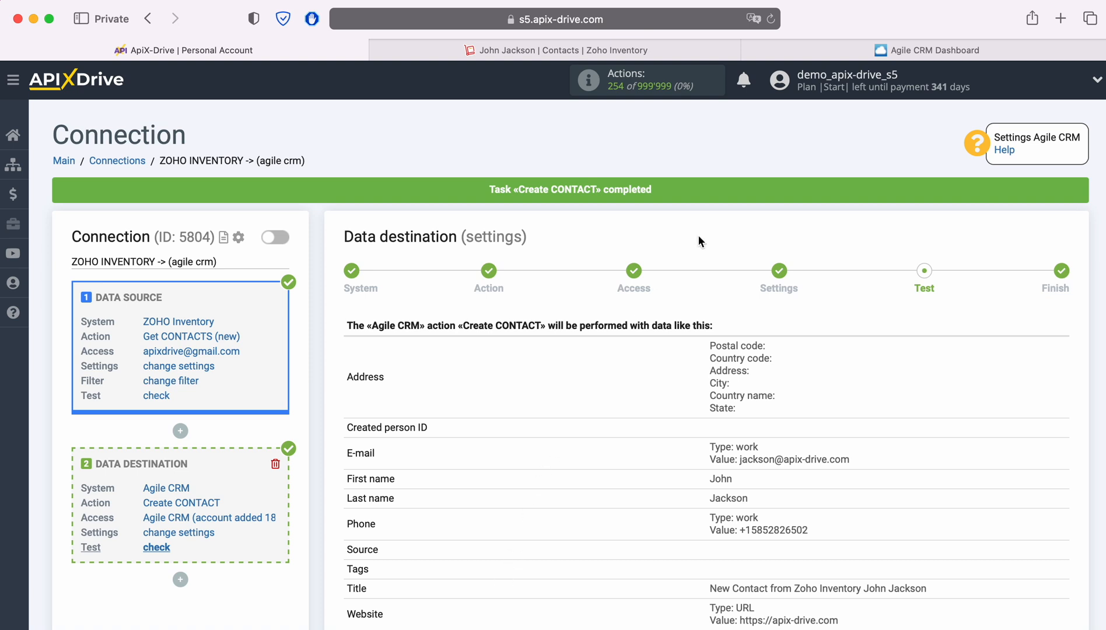
pyautogui.click(781, 50)
pyautogui.click(776, 21)
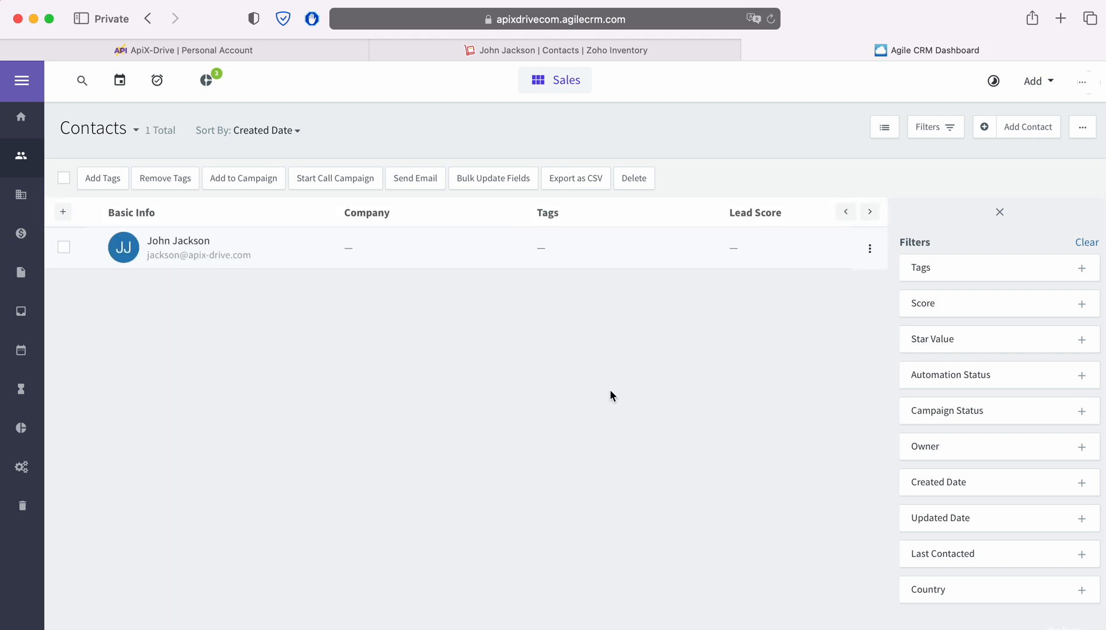
# Check the new contact's Agile CRM record shows its phone, e-mail and API origin, then return to ApiX-Drive.
pyautogui.click(188, 241)
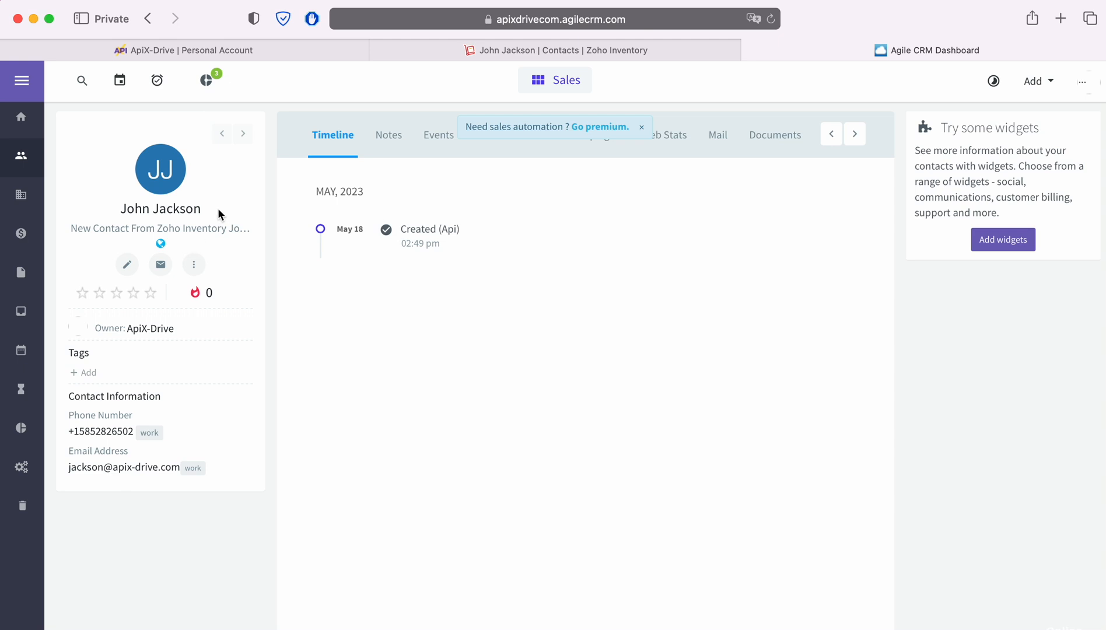
pyautogui.click(261, 53)
pyautogui.scroll(-2, 1009, 478)
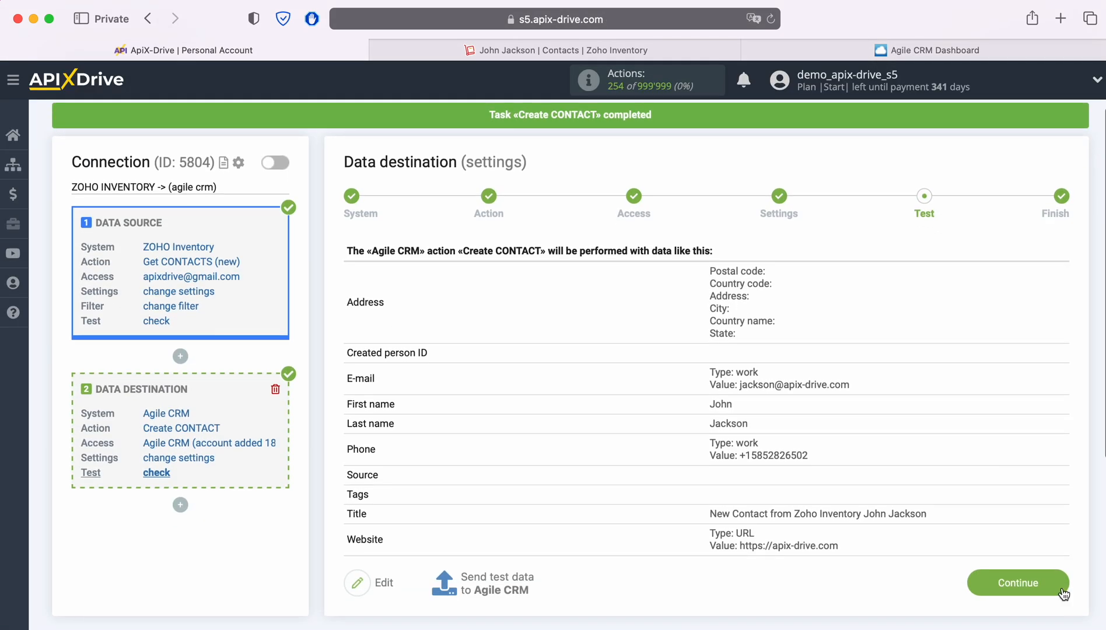
# Complete the destination setup and enable updates so the Zoho-to-Agile CRM connection runs every 5 minutes.
pyautogui.click(1062, 591)
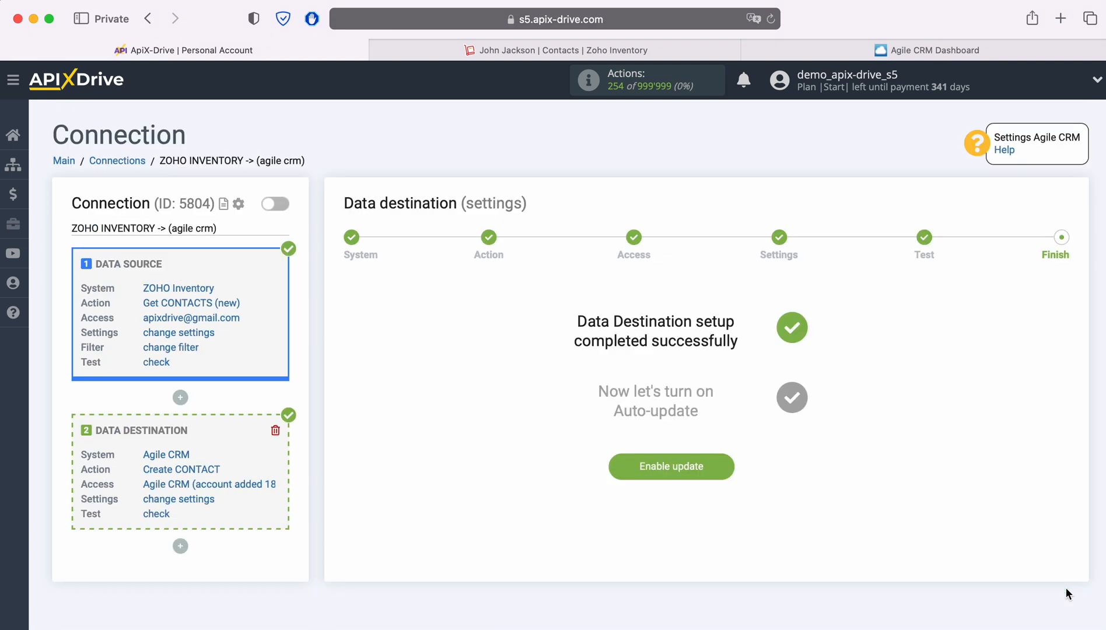
pyautogui.click(724, 467)
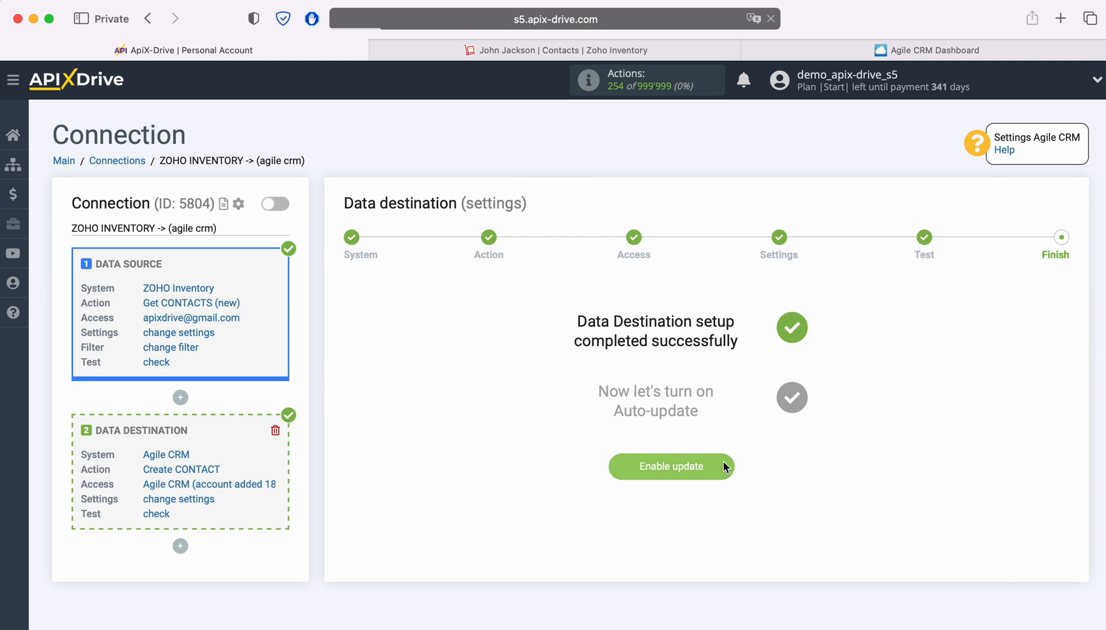
pyautogui.click(1052, 254)
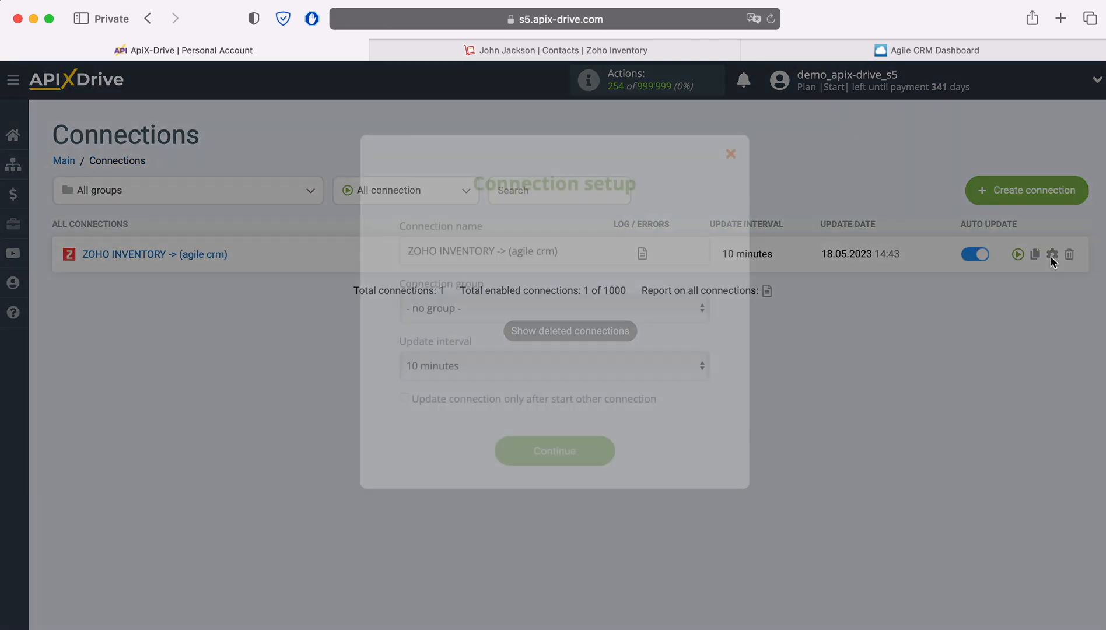
pyautogui.click(658, 365)
pyautogui.click(612, 341)
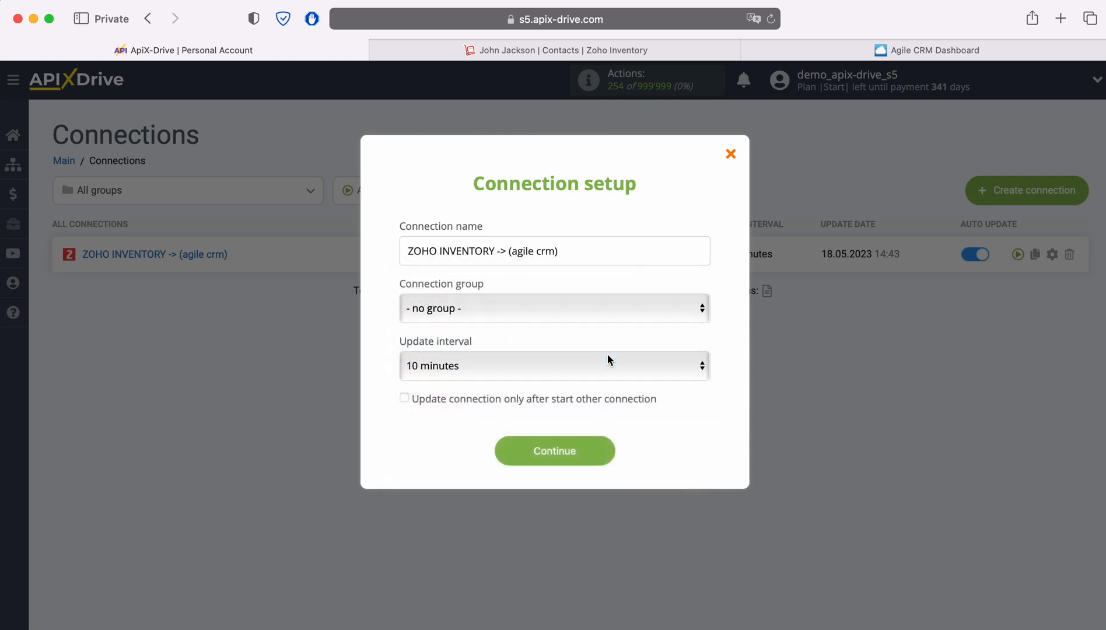
pyautogui.click(605, 452)
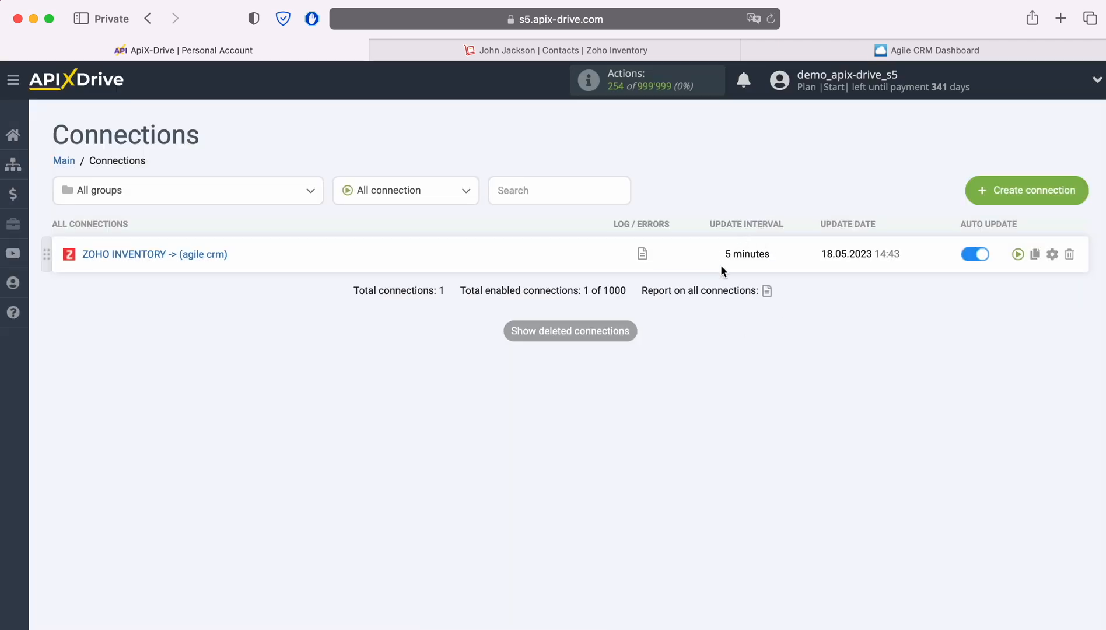